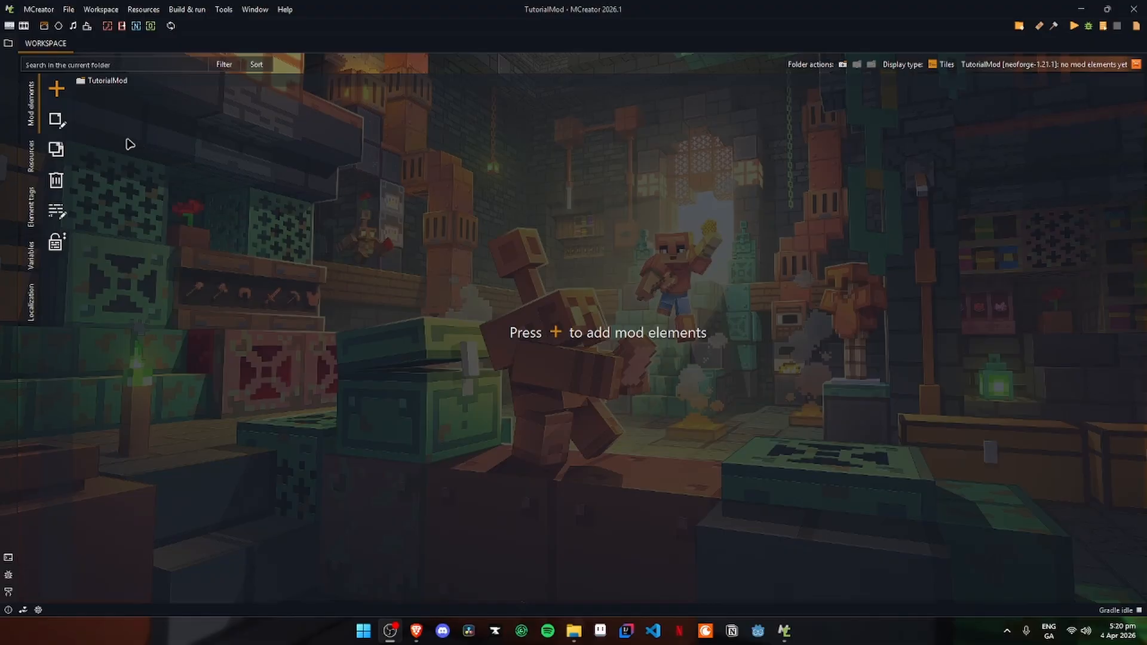
- Import the purple Xaenon ingot image into the workspace resources as an item texture
click(32, 160)
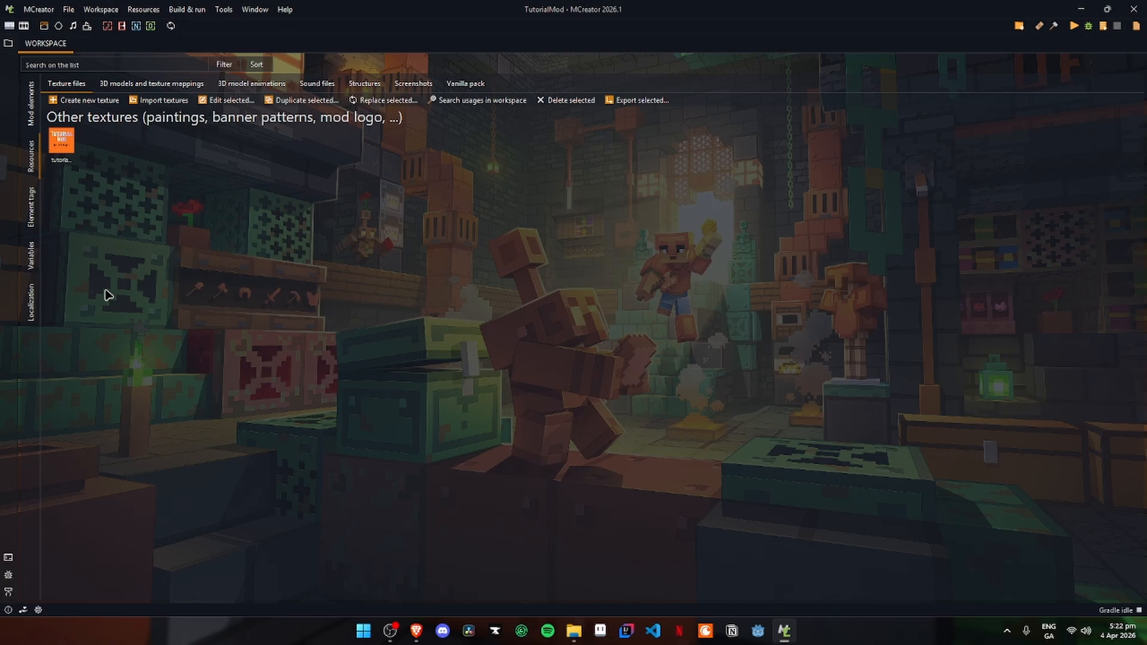
click(165, 106)
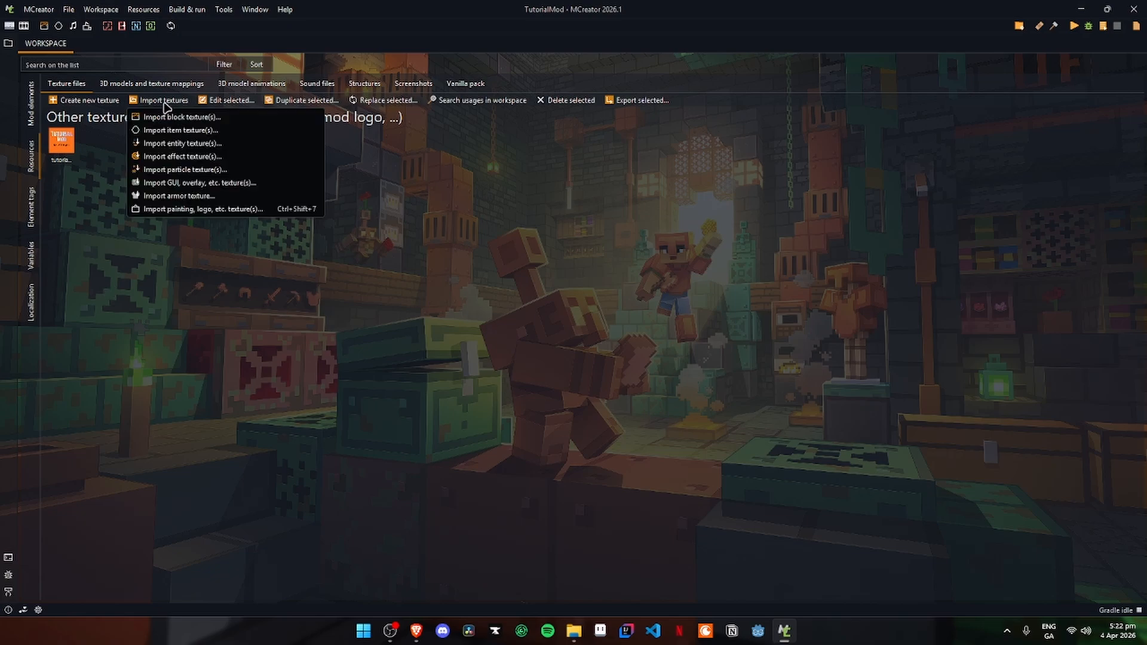
click(203, 130)
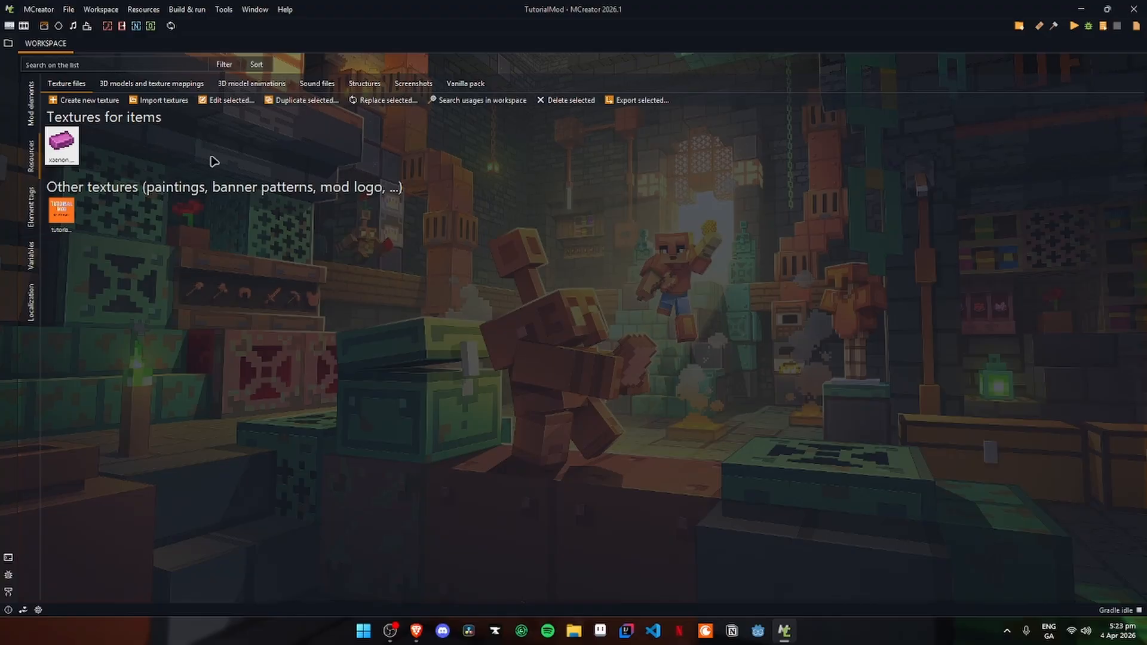
- Create a new Item mod element named XaenonIngot
click(33, 110)
click(56, 88)
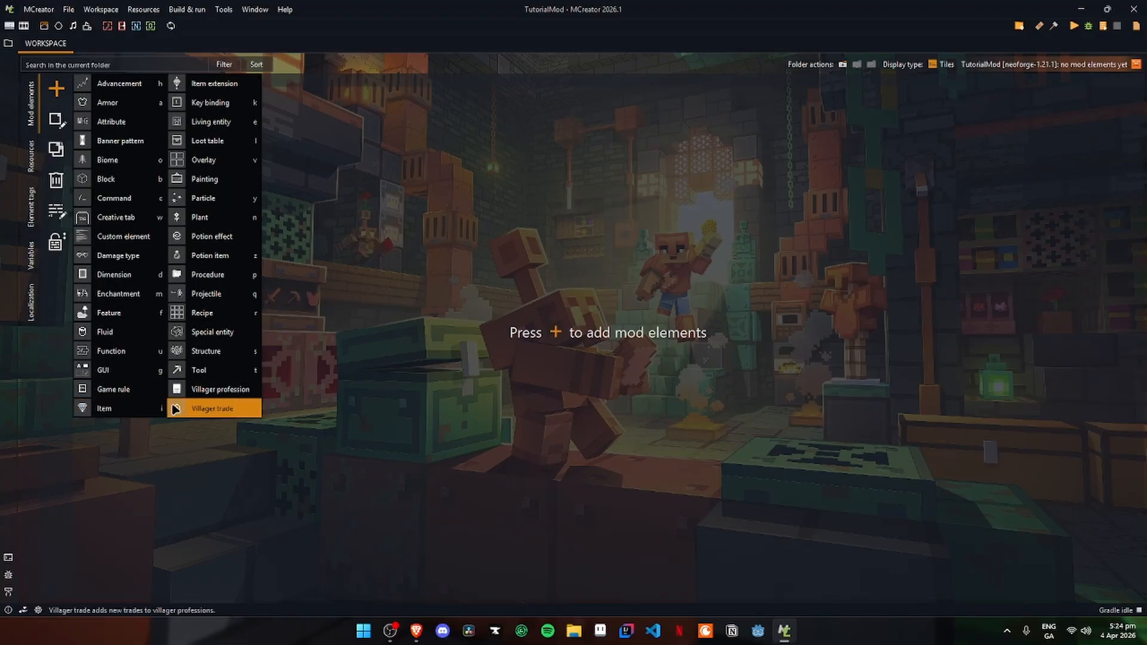
click(154, 408)
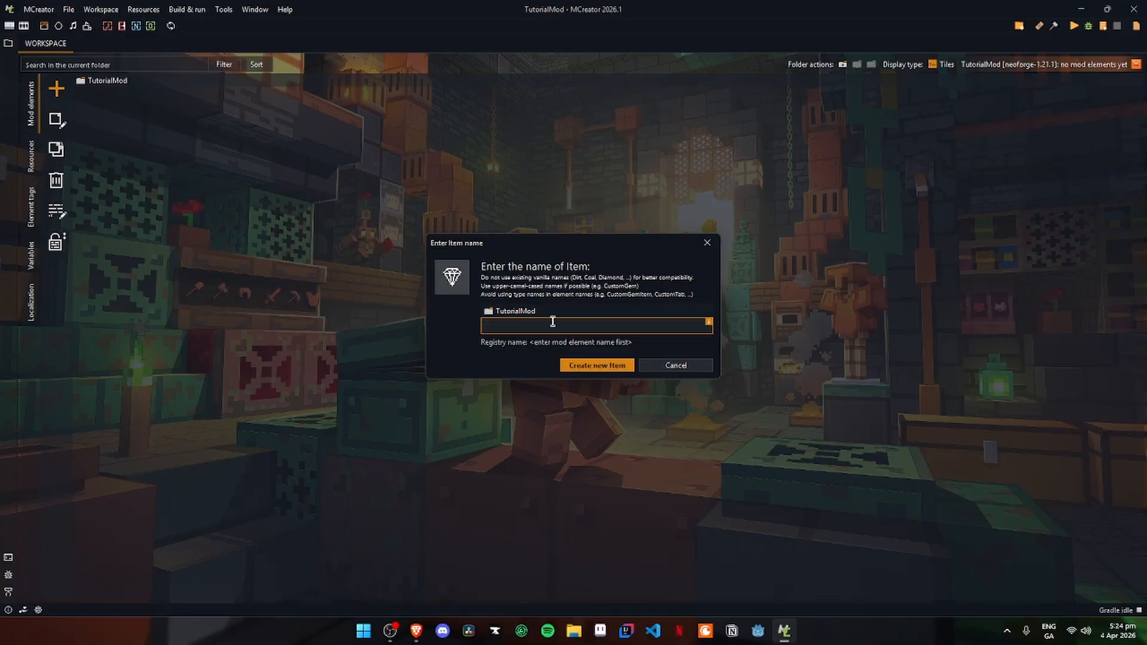
text(XaenonIngot)
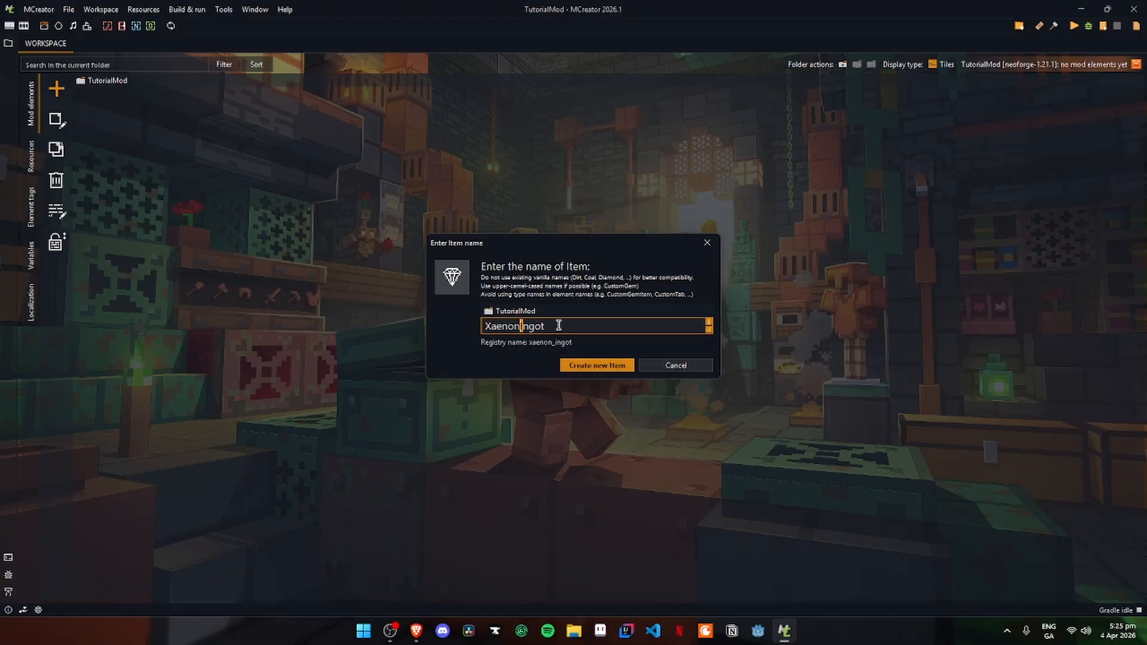
click(520, 327)
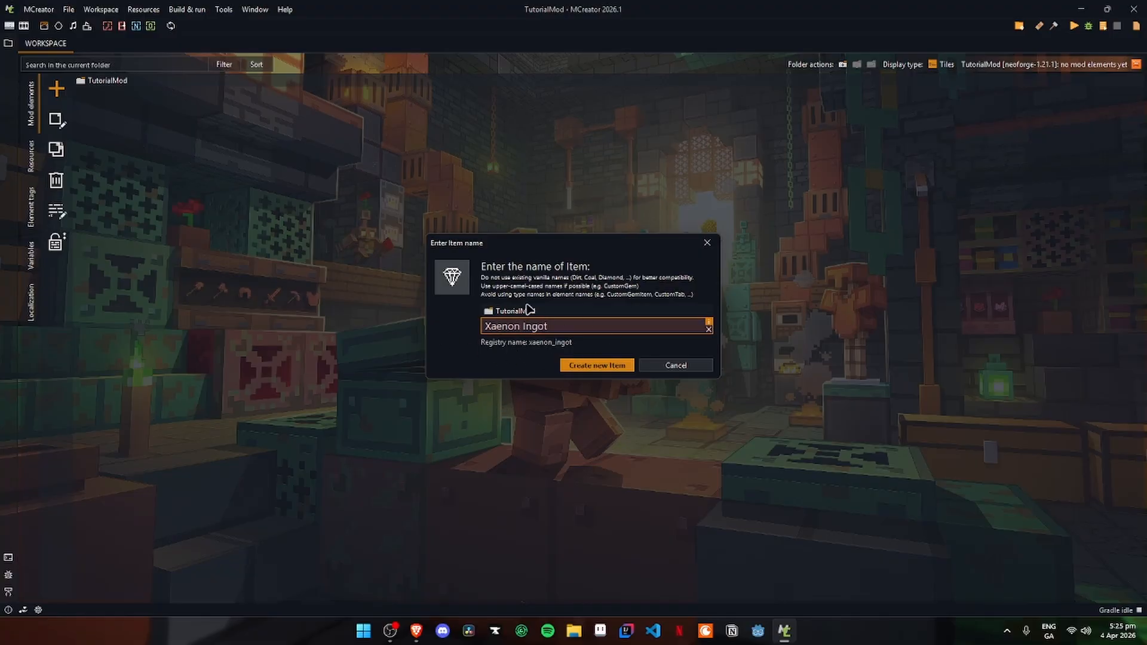
key(BackSpace)
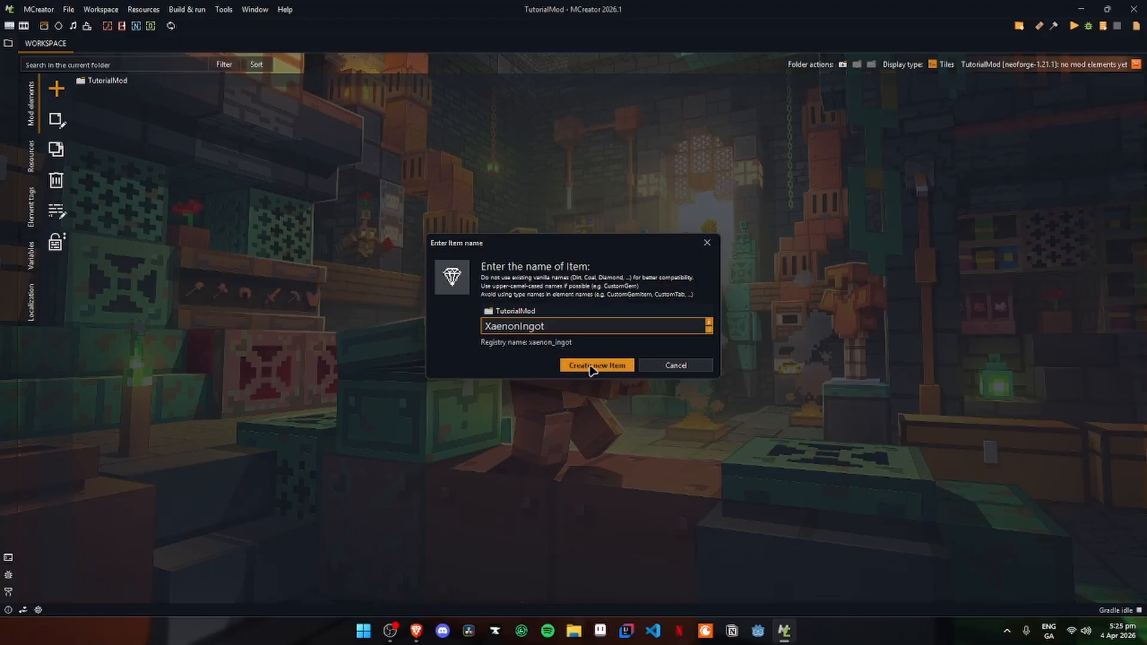
click(592, 365)
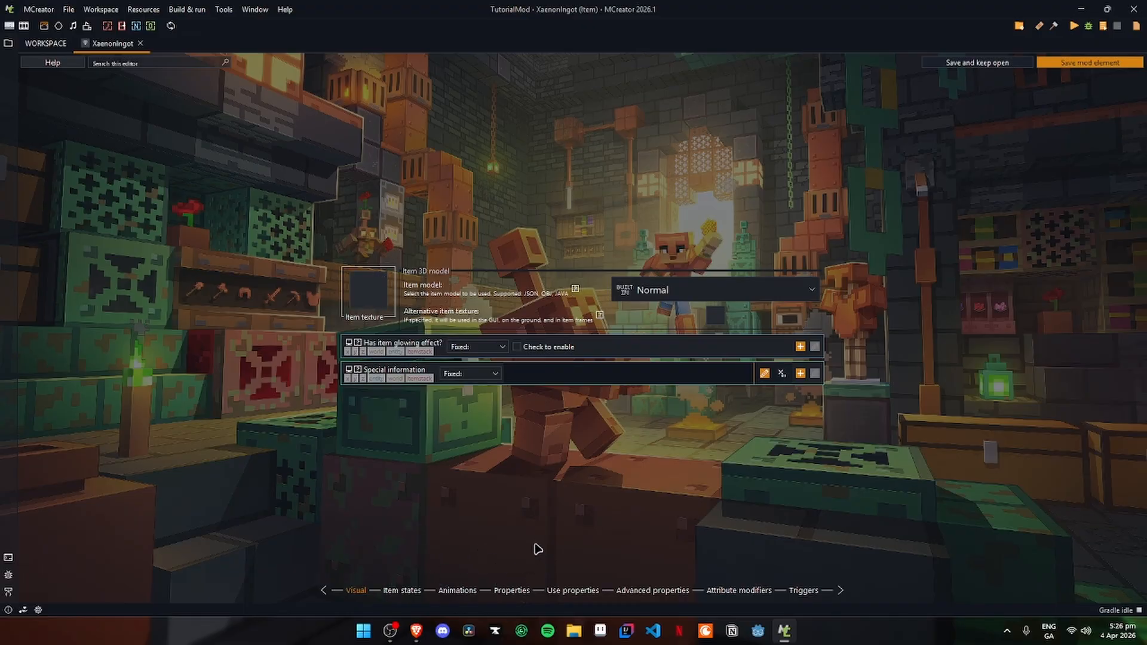
- Assign the imported purple ingot texture to the item and review its item states and animations settings
click(377, 298)
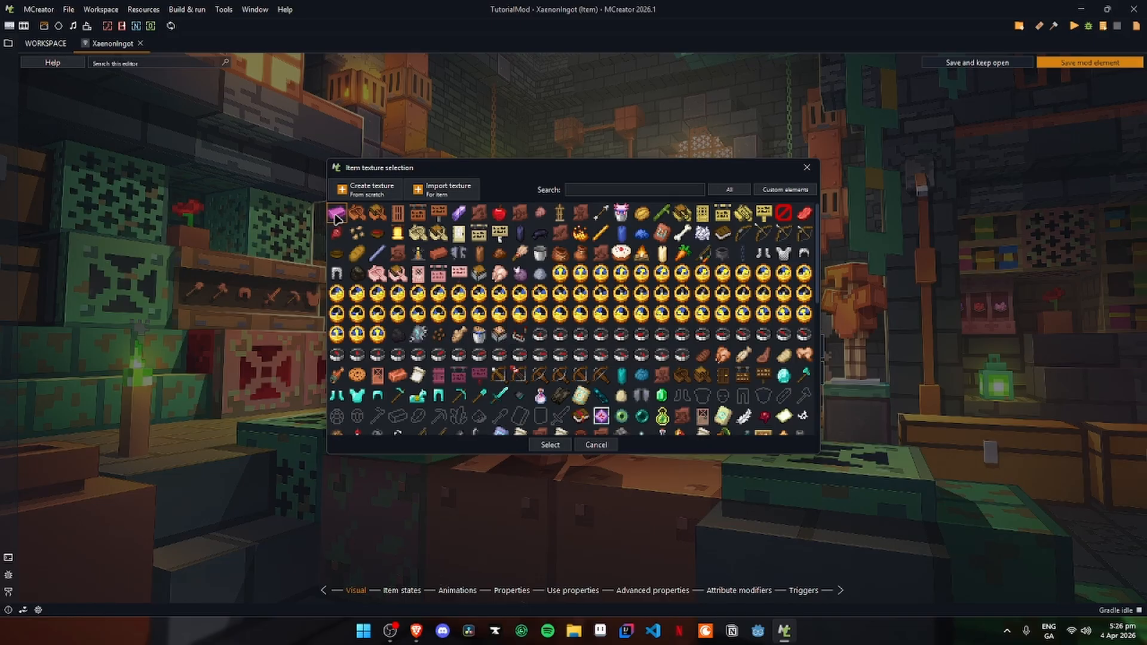
click(546, 445)
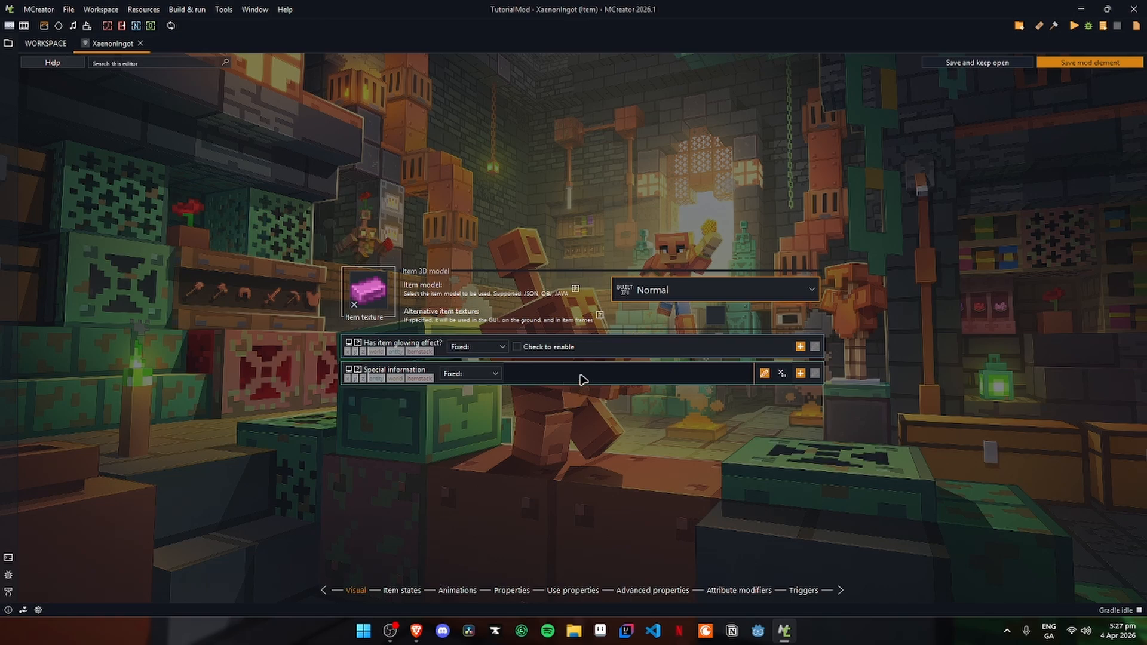
click(403, 592)
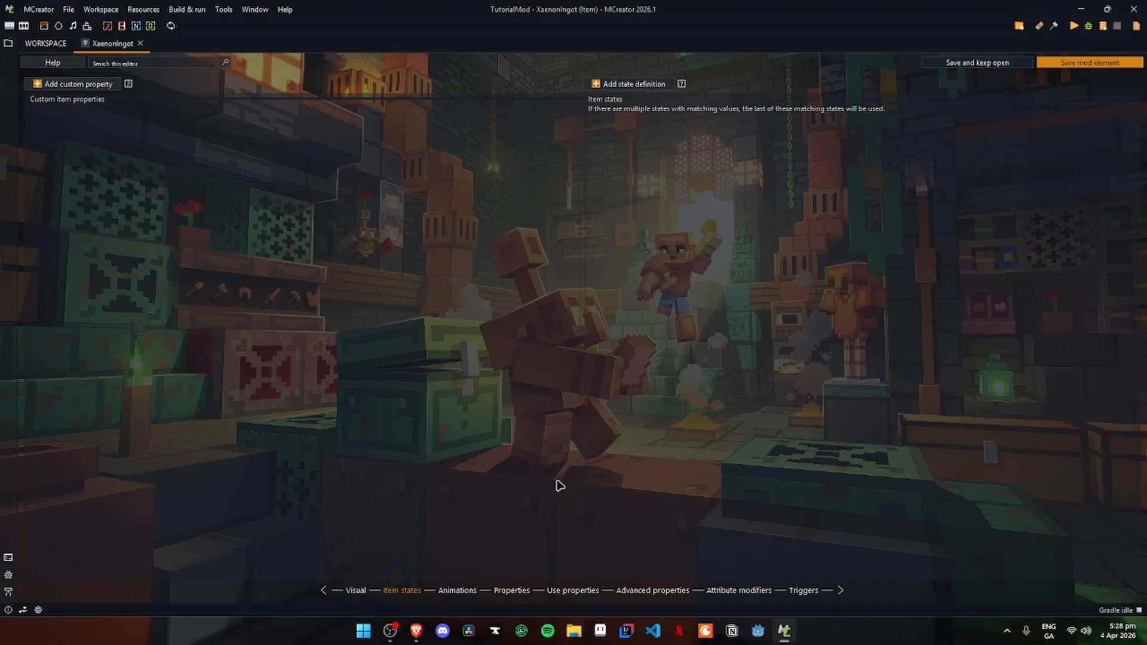
click(458, 590)
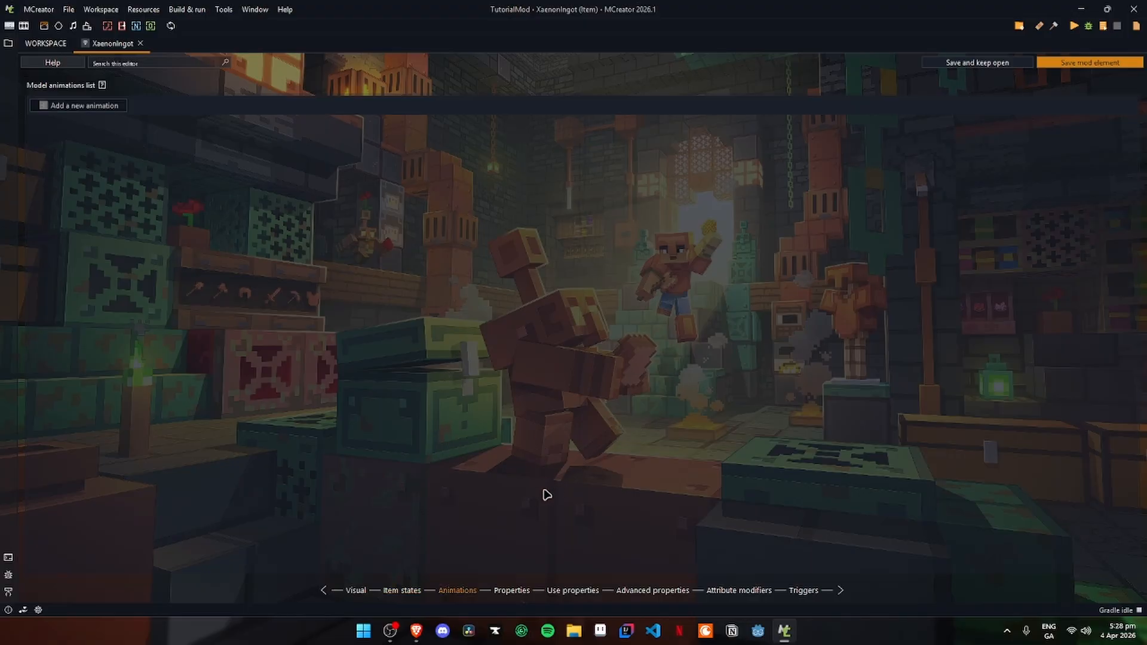
- Keep the item's rarity at Common and add it to the Ingredients creative inventory tab
click(512, 590)
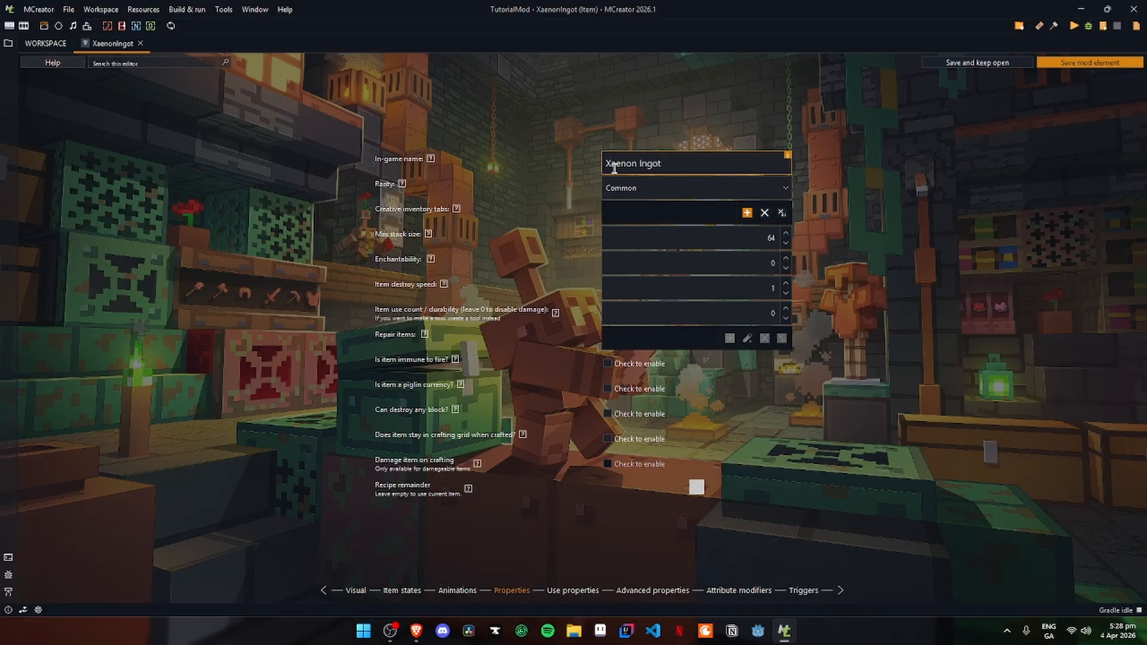
click(656, 166)
click(641, 189)
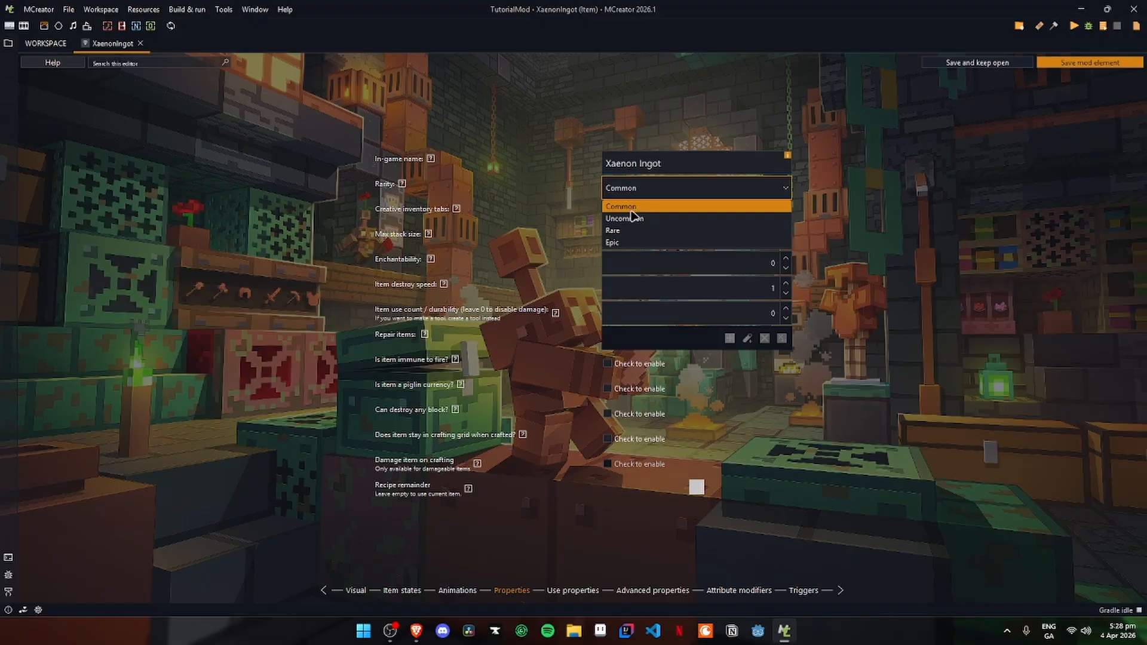
click(633, 208)
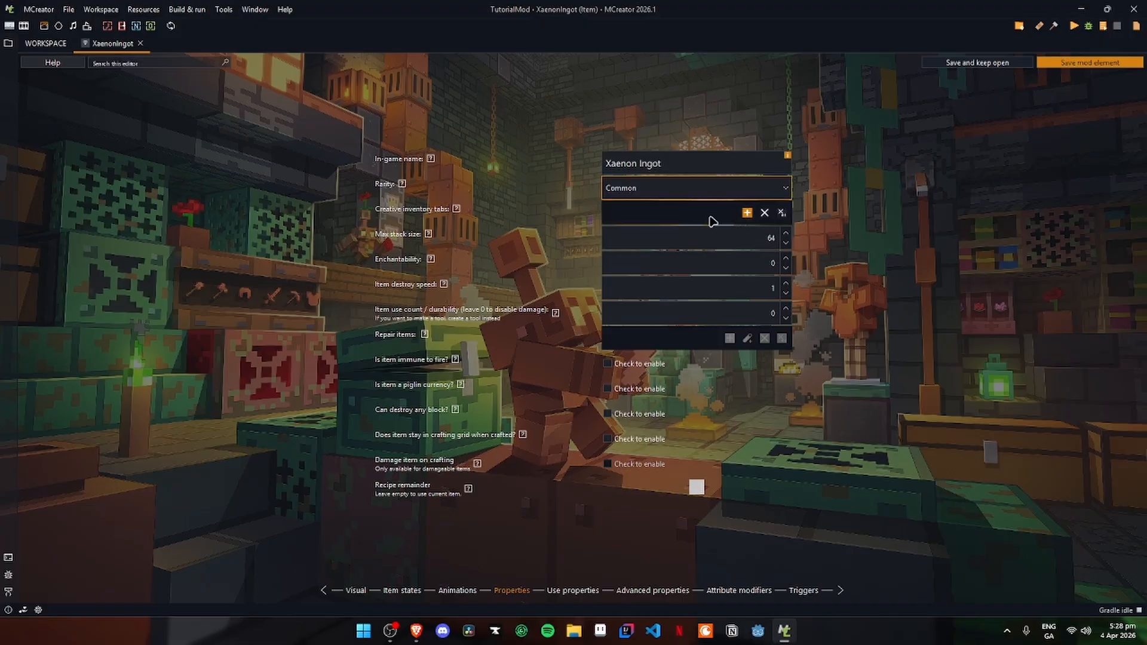
click(747, 215)
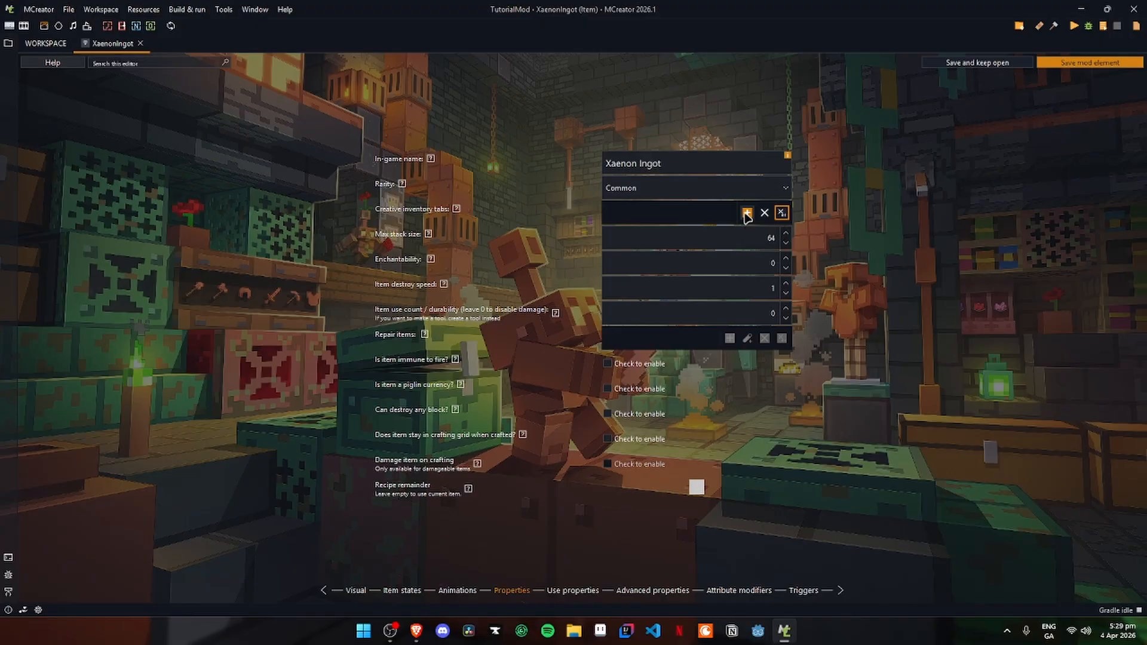
click(746, 213)
click(513, 320)
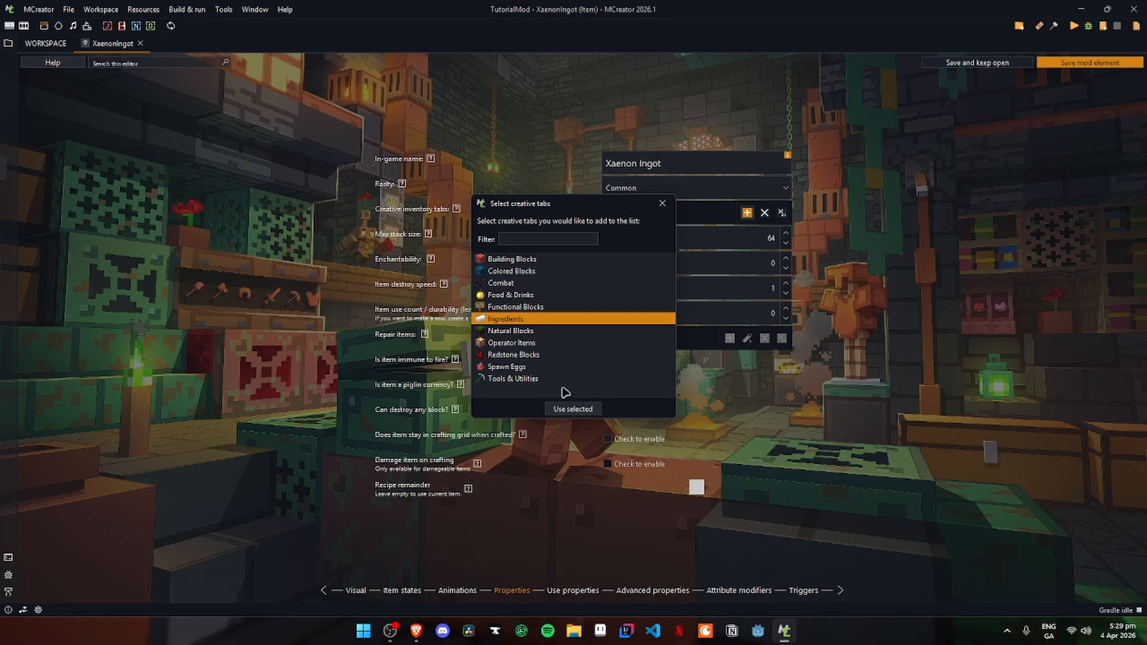
click(572, 408)
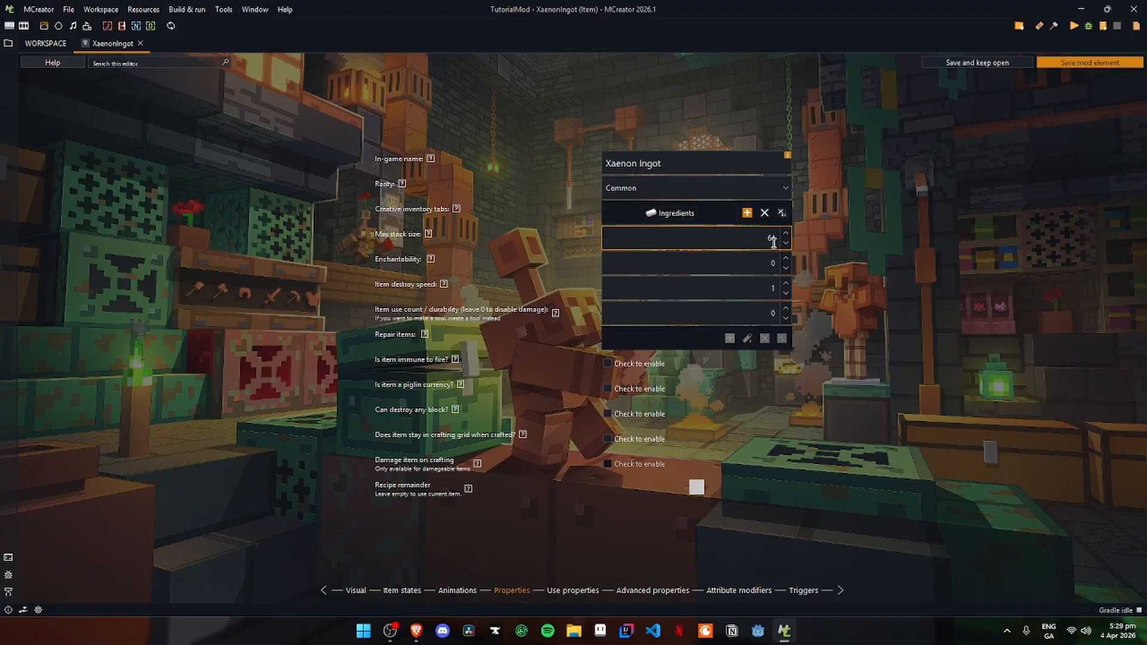
- Consult the enchantability help with its vanilla values and set the item's enchantability to 15
key(Tab)
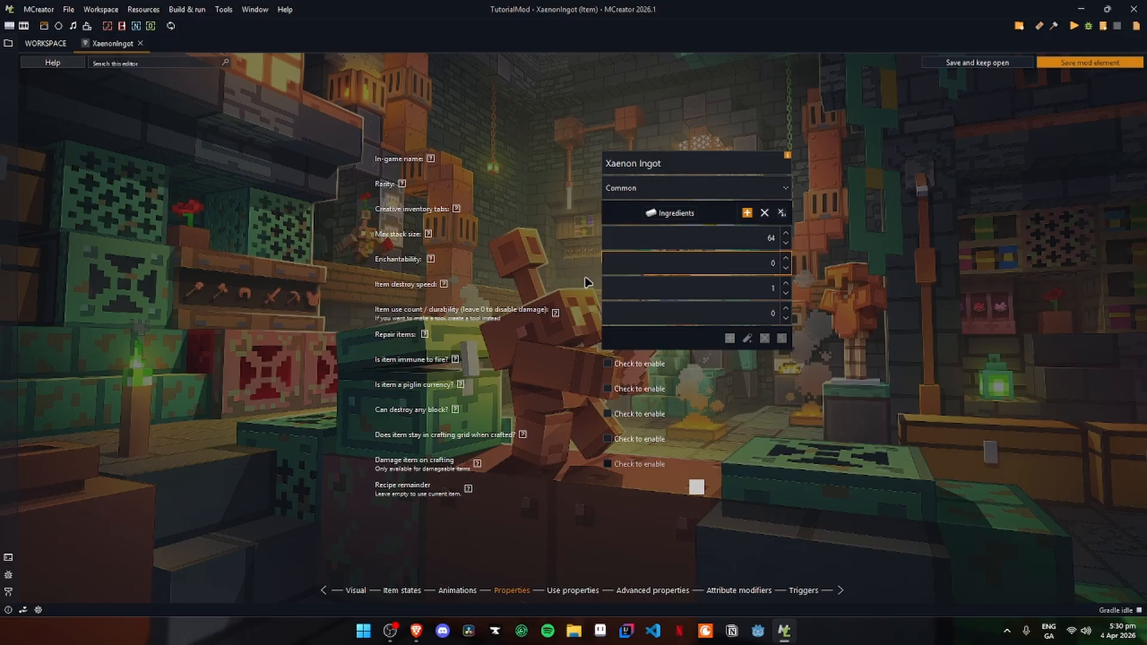
click(431, 259)
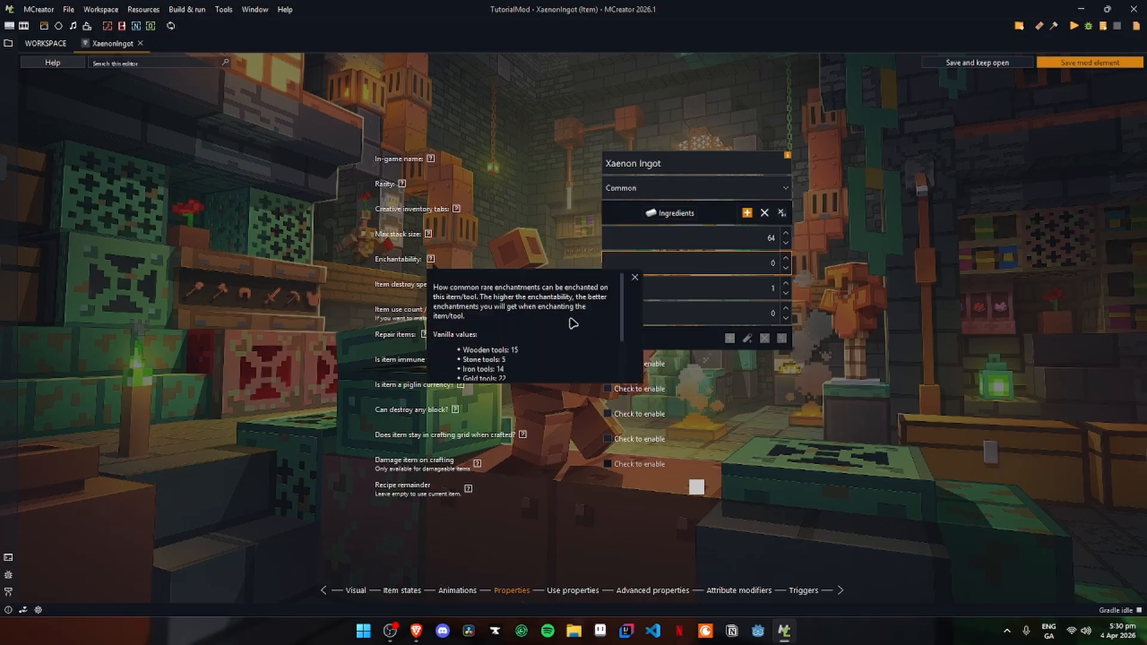
scroll(571, 321, down, 3)
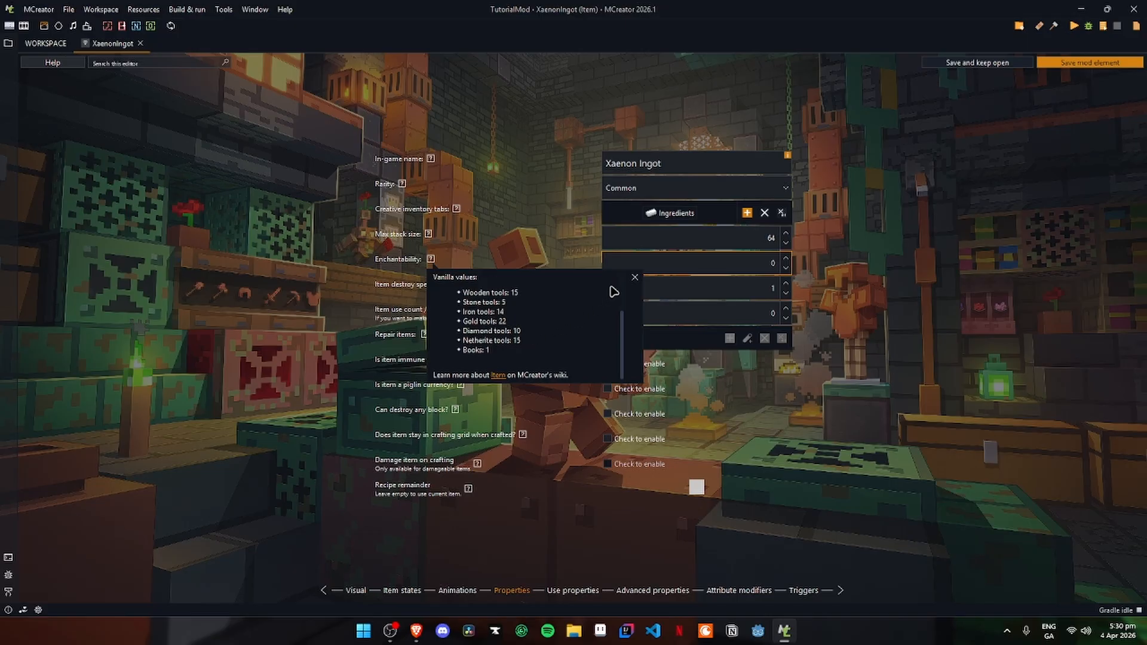
click(635, 277)
text(15)
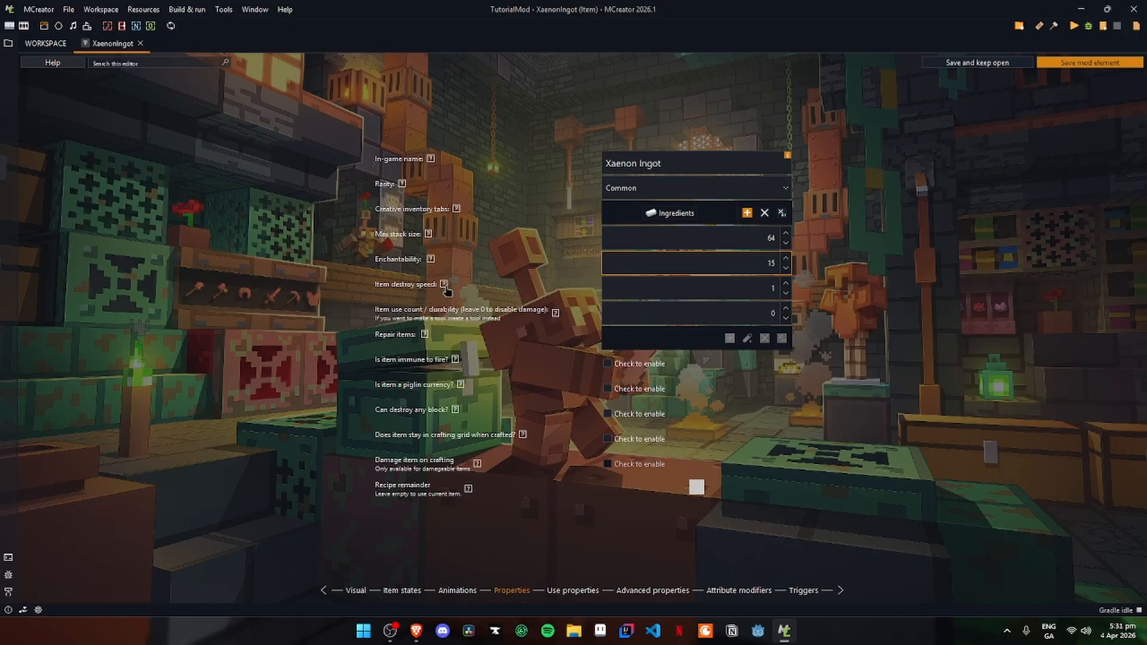
- Leave the destroy speed and durability at their defaults and make the item immune to fire
key(Tab)
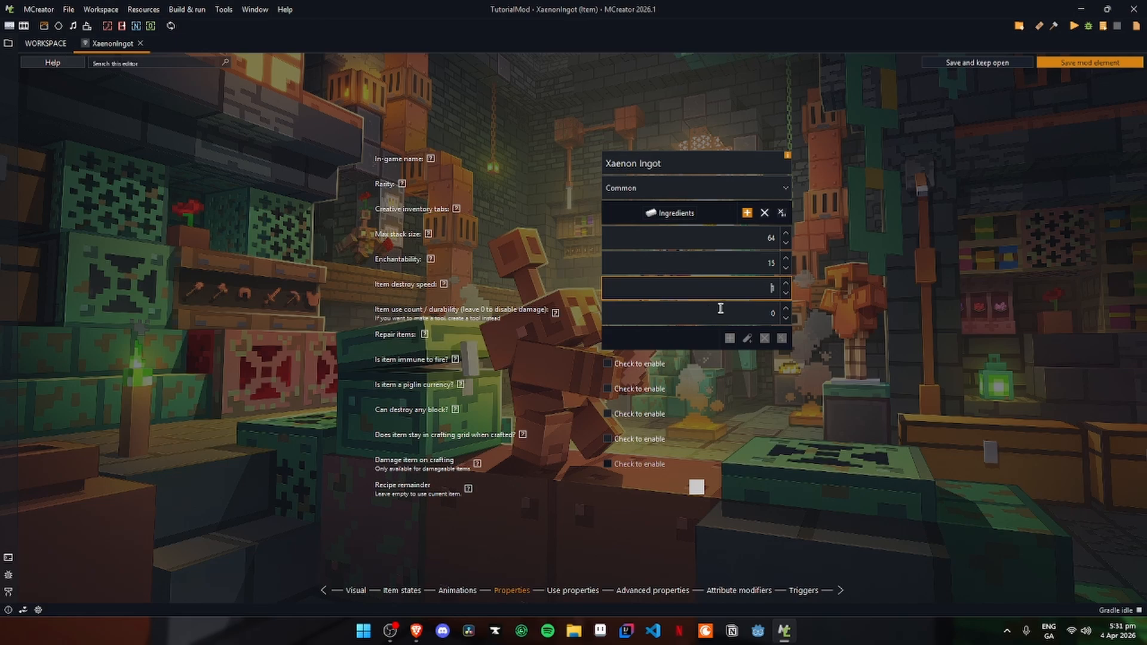
click(719, 308)
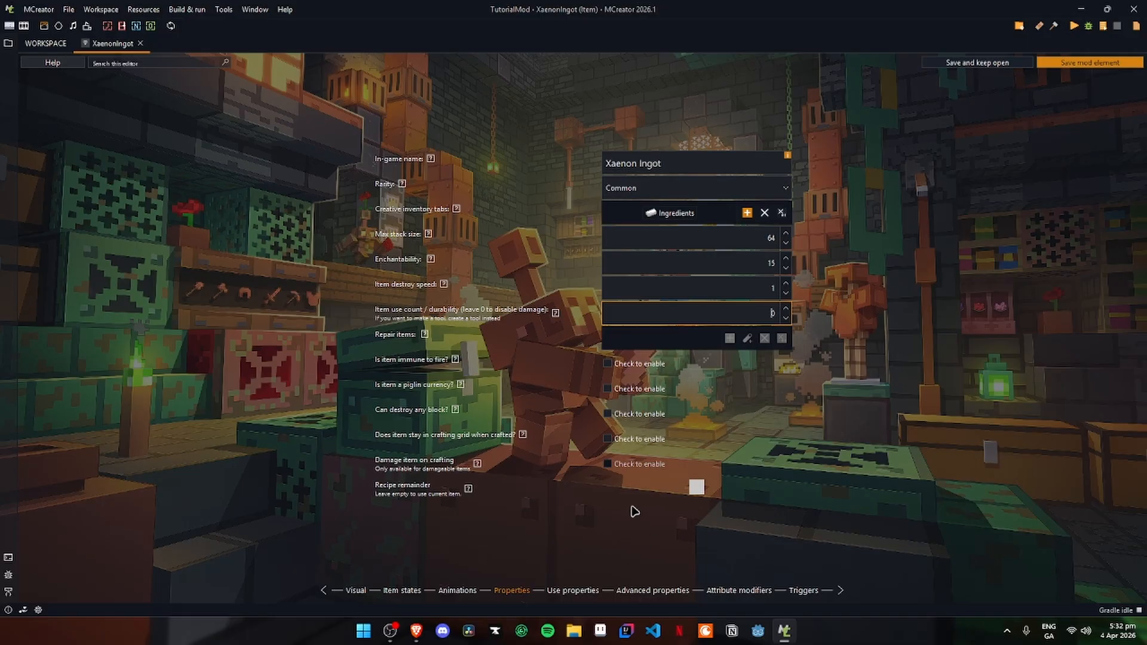
click(607, 364)
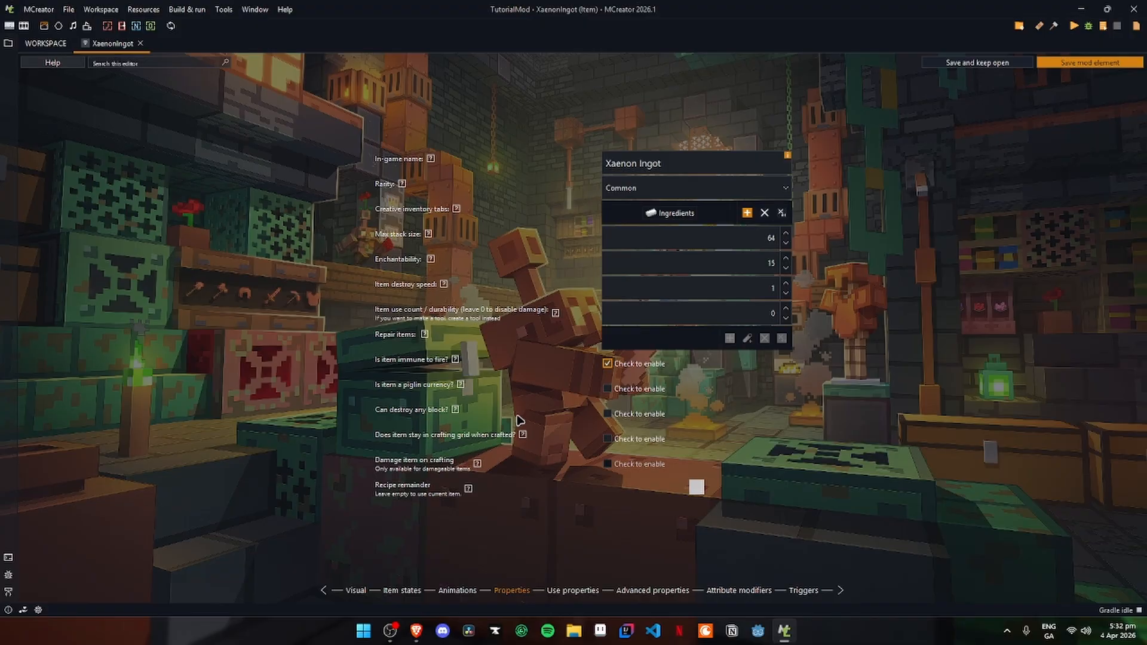
- Review the item's remaining property and trigger pages, and save the mod element
click(572, 590)
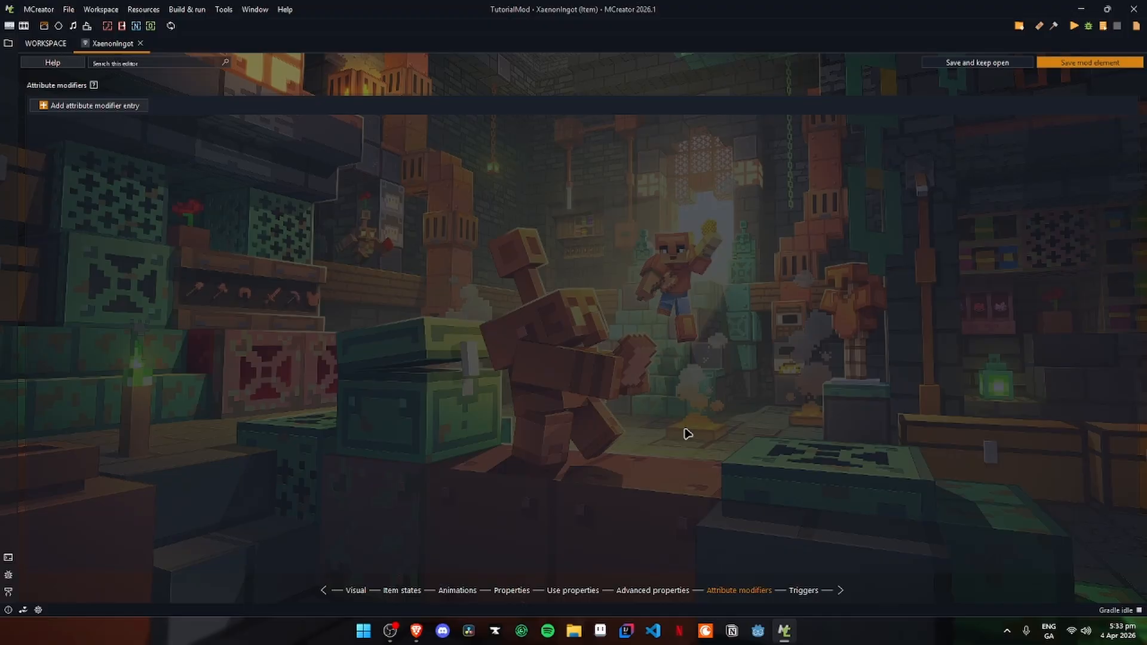
click(803, 591)
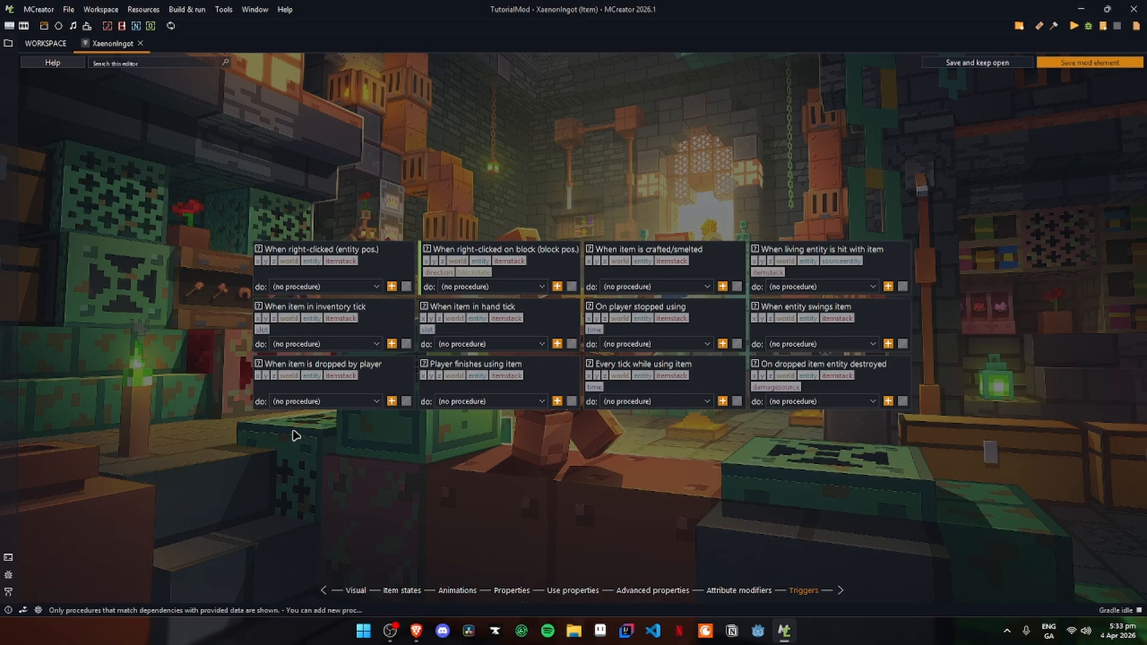
click(1061, 66)
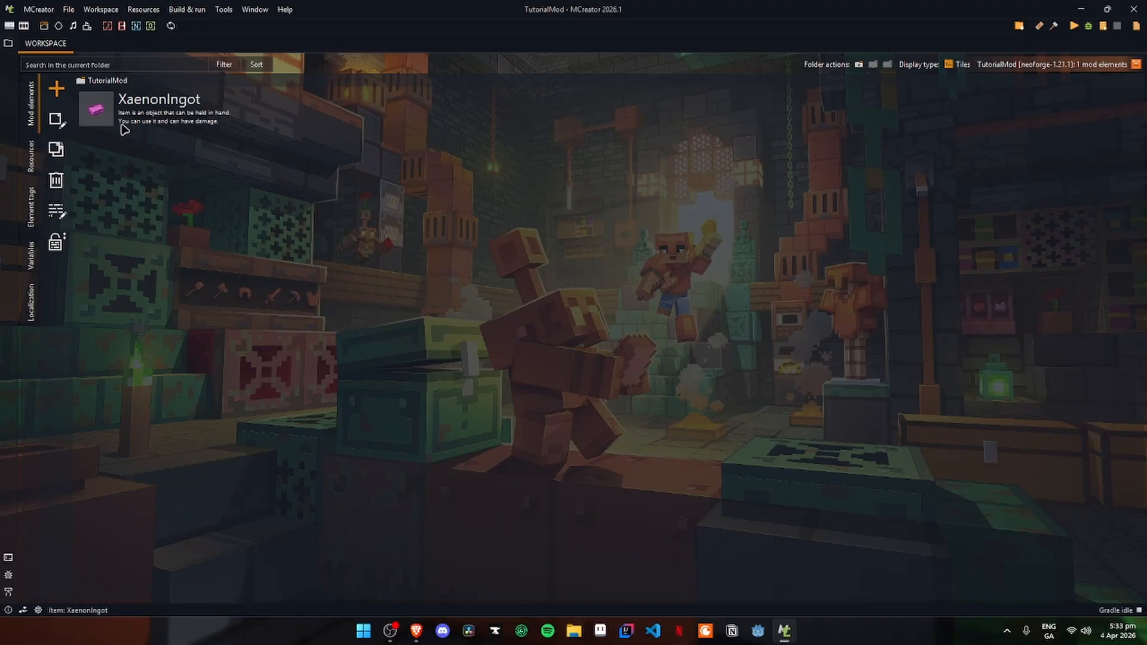
- Create a workspace folder named Items and move the XaenonIngot element into it
click(177, 116)
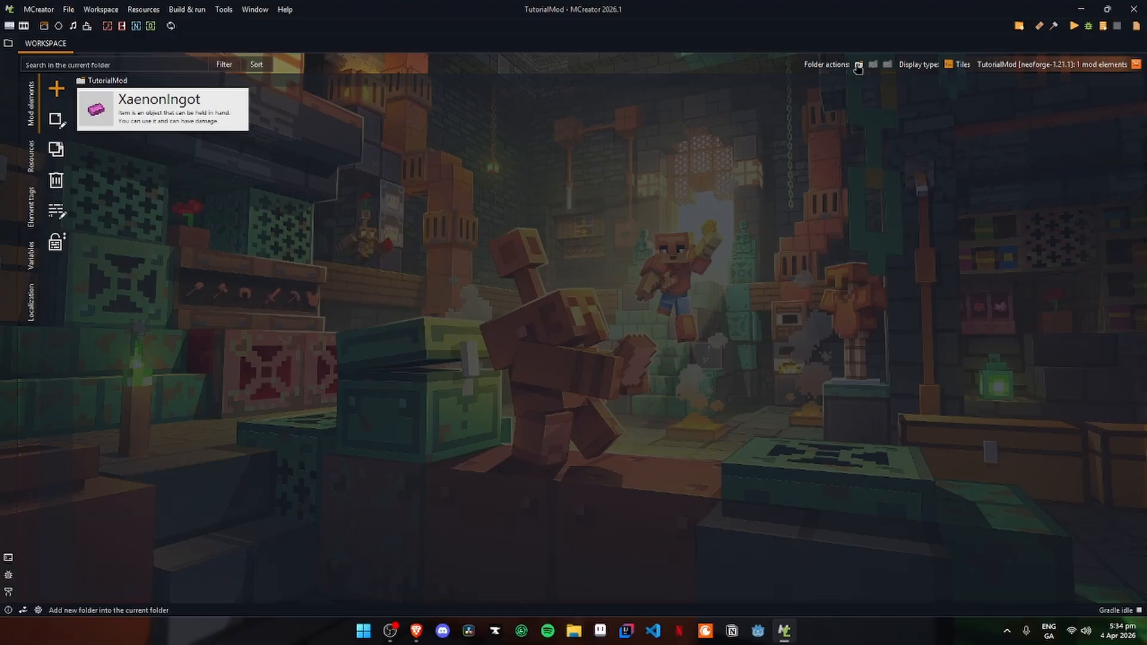
click(858, 64)
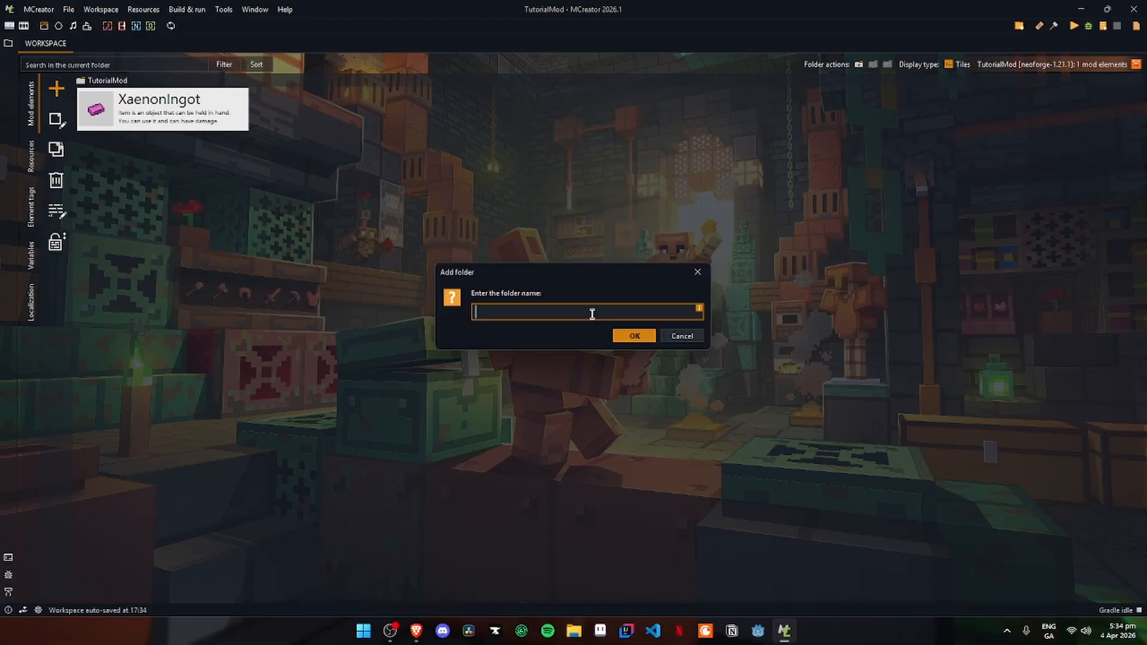
key(Escape)
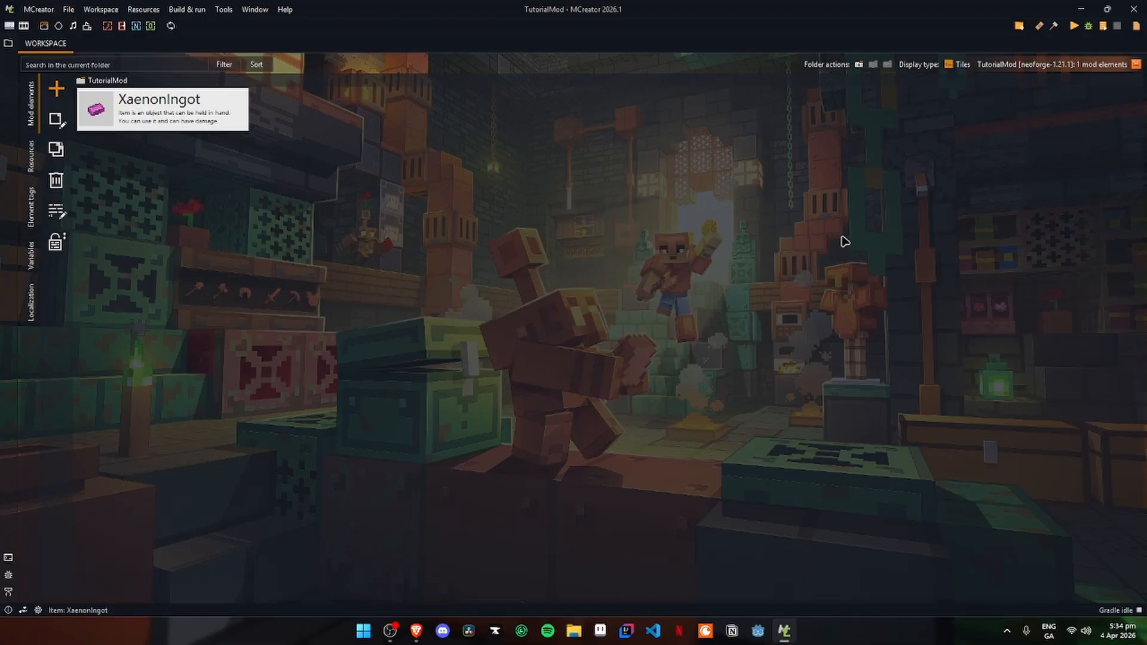
click(857, 66)
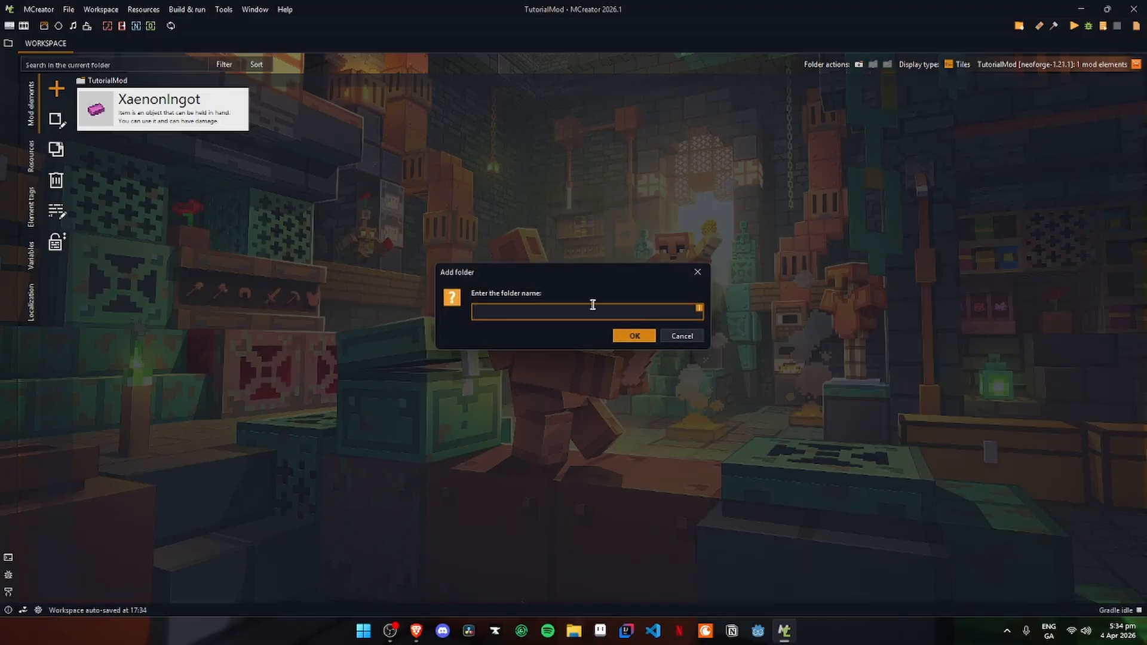
text(Items)
key(Return)
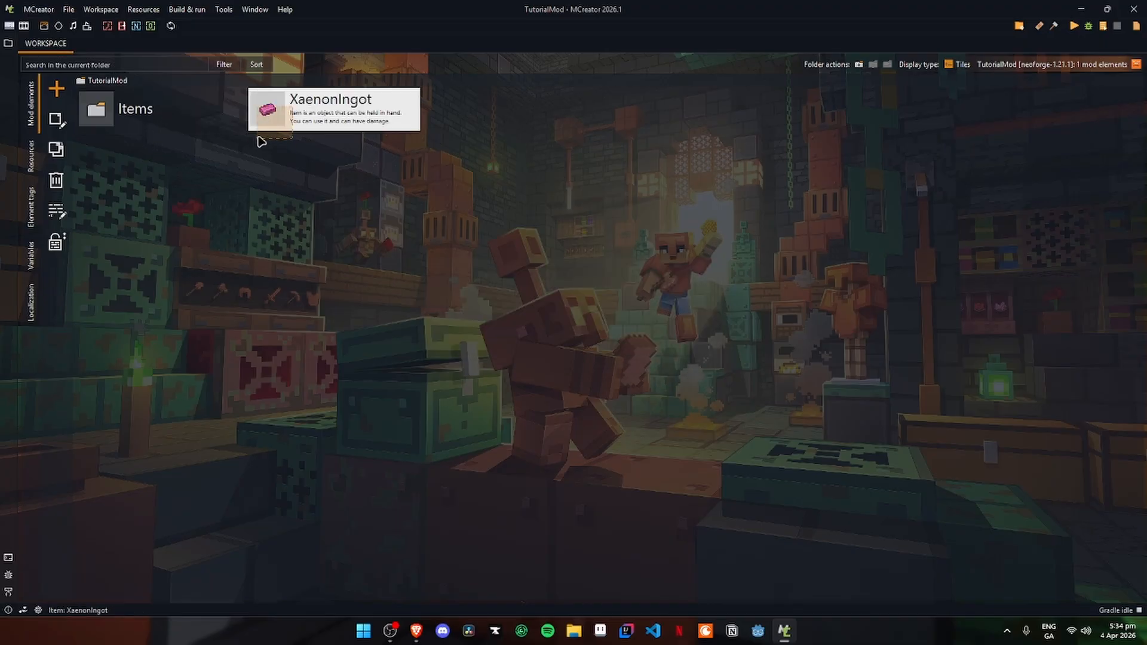
drag(261, 141, 150, 115)
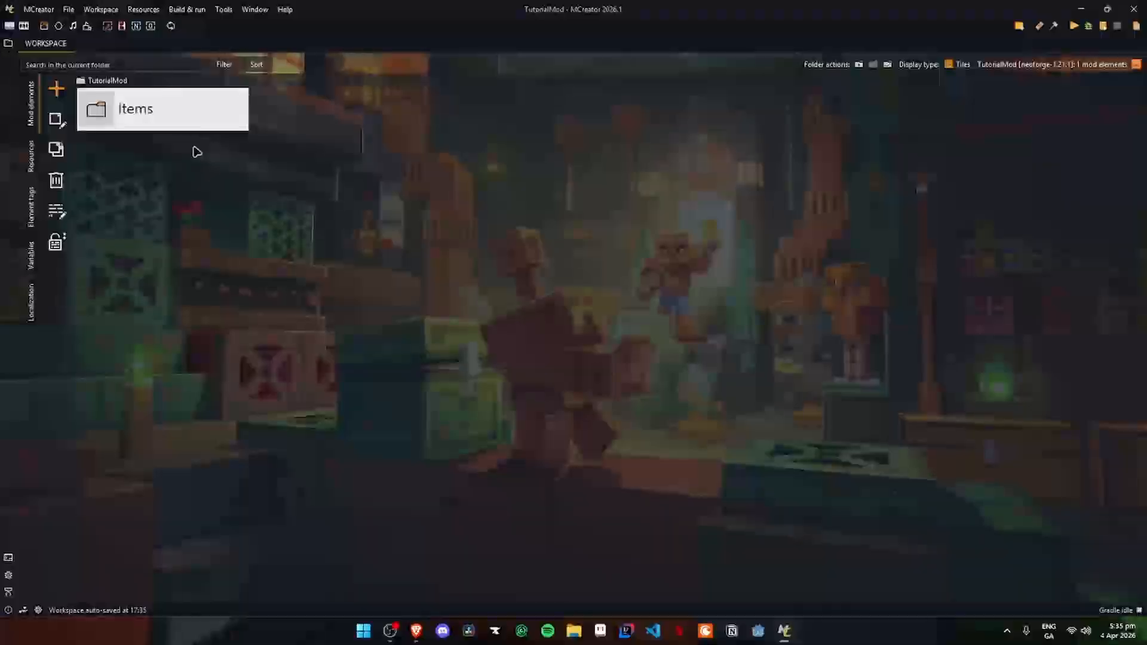
- Create a subfolder named Creative Tabs inside the Items workspace folder
double_click(199, 145)
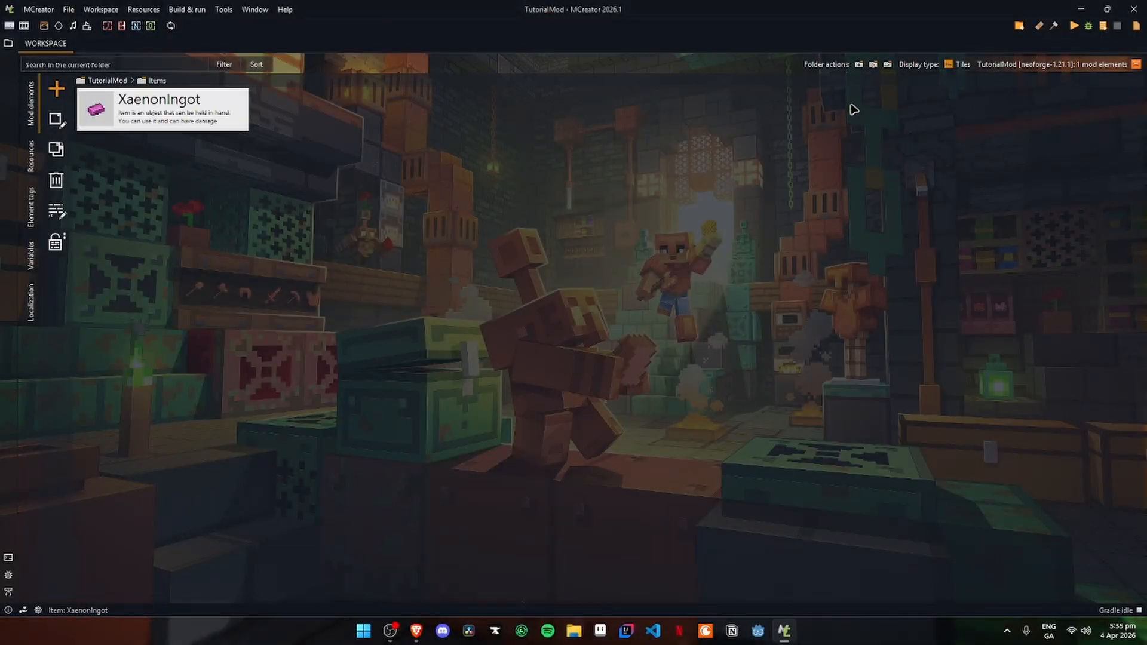
click(859, 66)
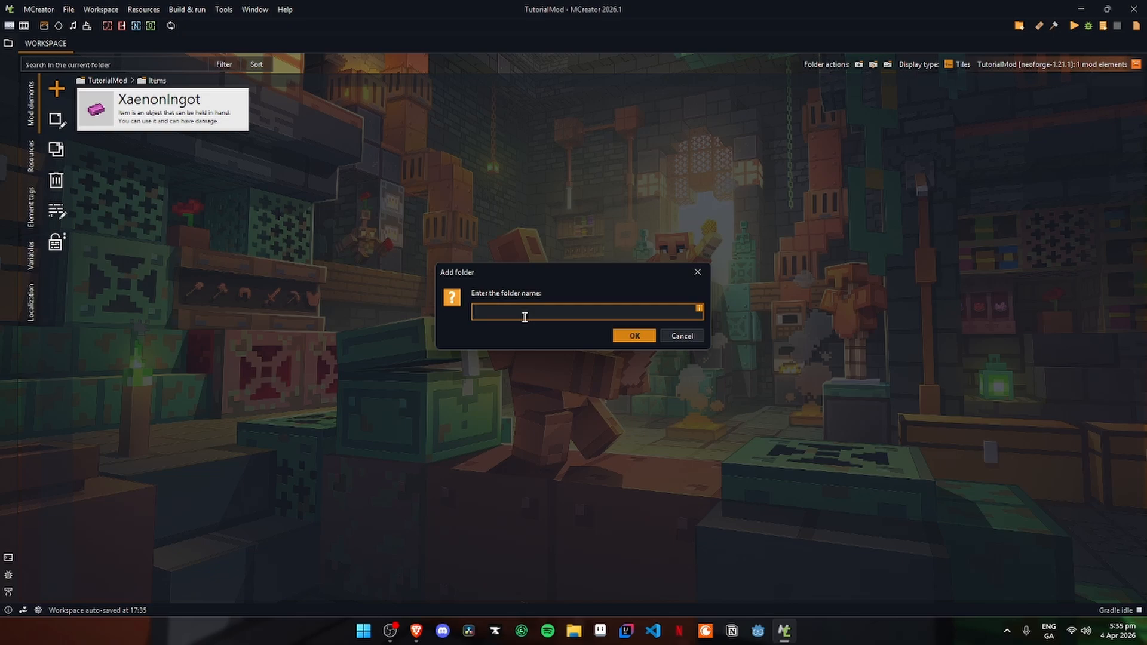
text(Creative Tabs)
click(635, 336)
- Create a new creative tab element named TutorialModTab inside the Creative Tabs folder
double_click(123, 120)
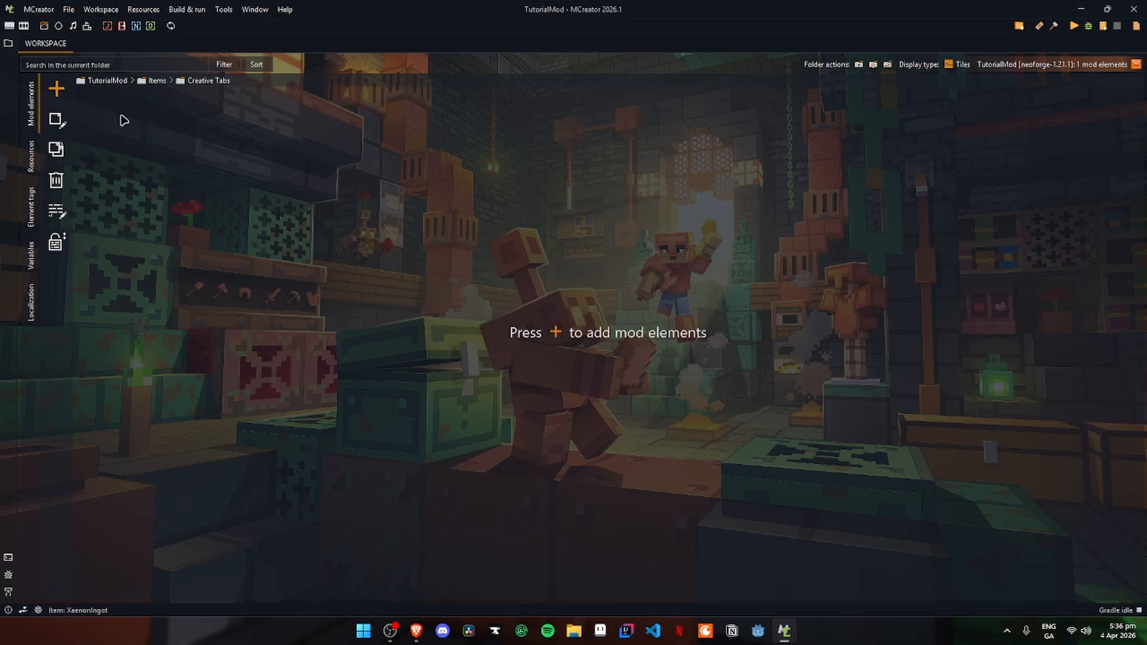
click(56, 89)
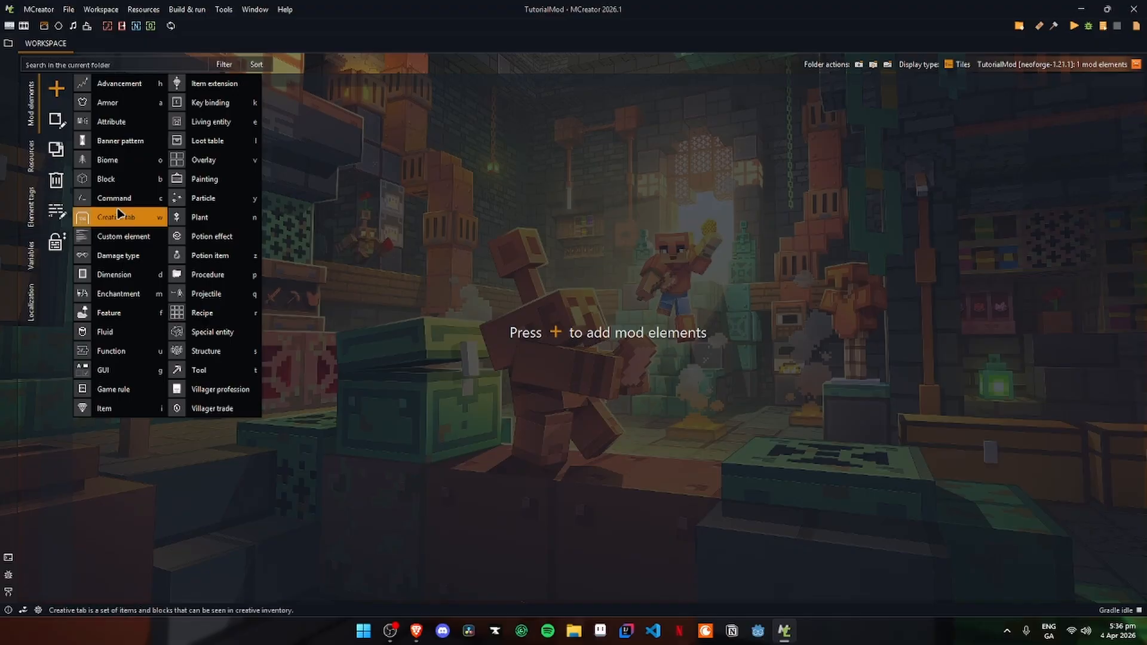
click(150, 222)
text(TutorialModTab)
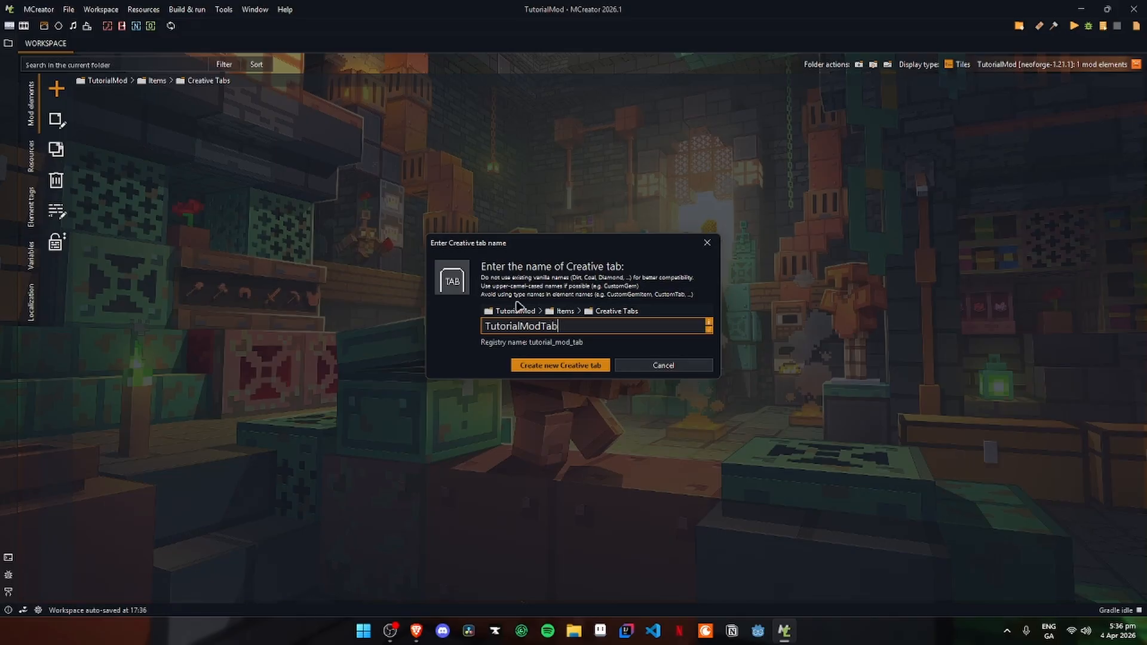
click(543, 359)
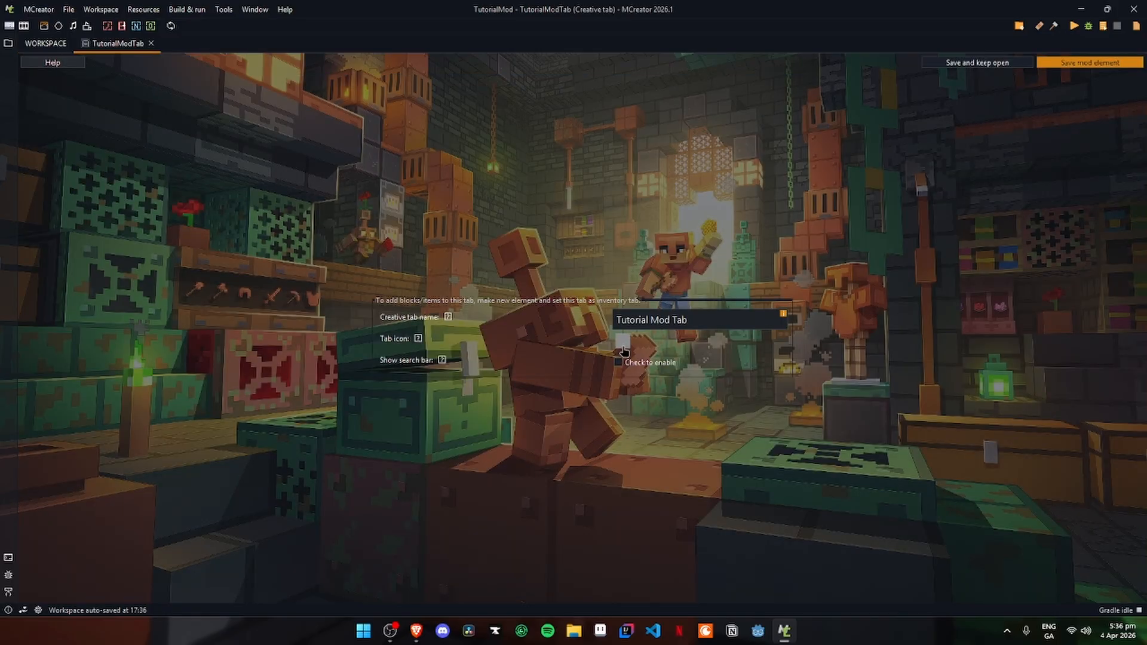
- Use the XaenonIngot item as the creative tab's icon and save the mod element
click(622, 345)
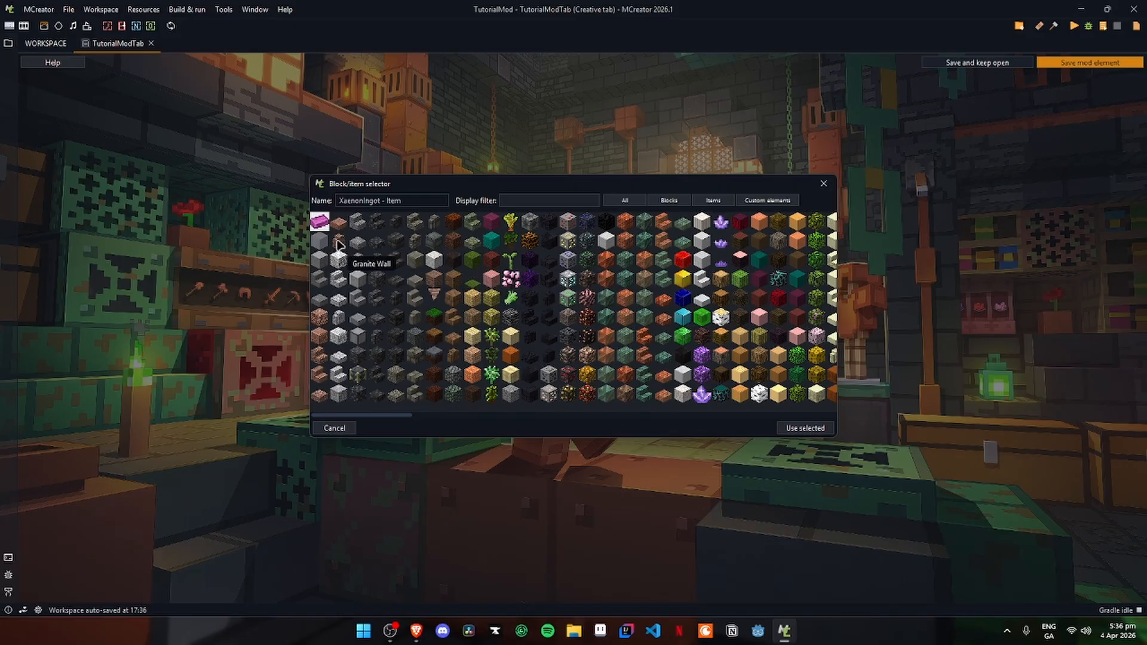
click(807, 428)
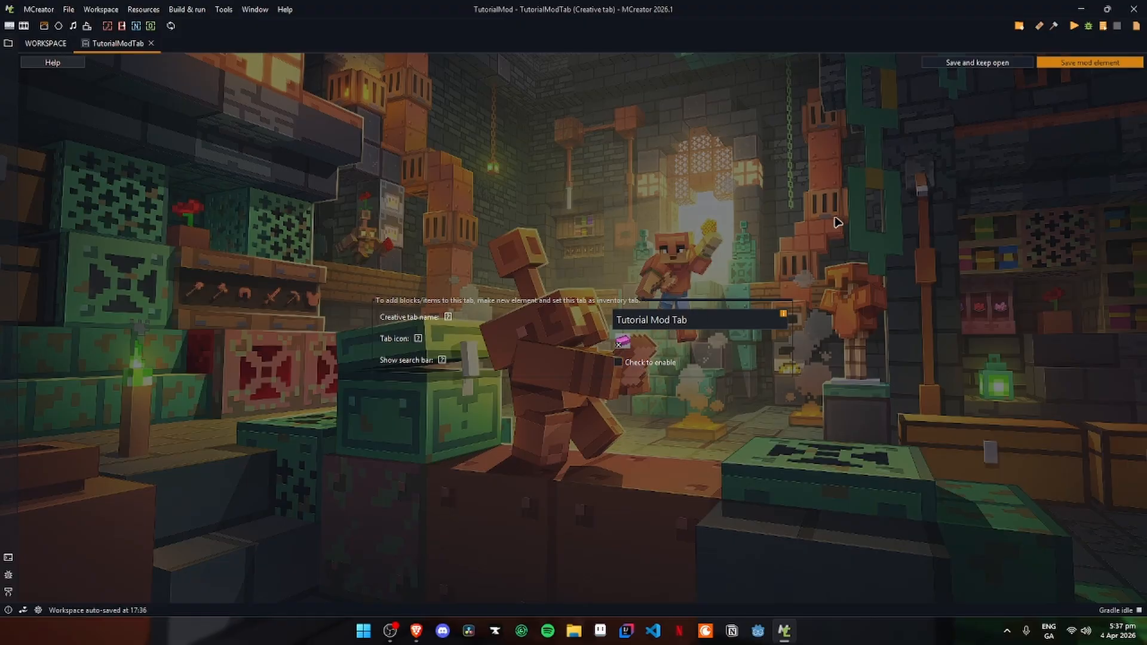
click(1090, 64)
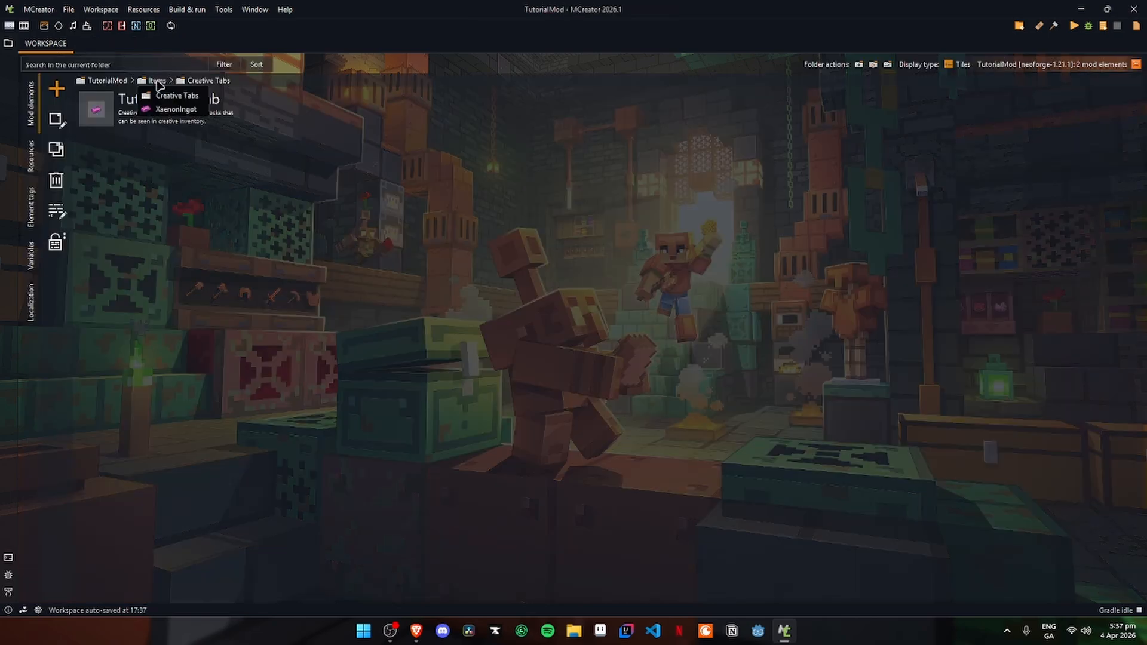
- In the XaenonIngot item's properties, replace the Ingredients creative inventory tab with Tutorial Mod Tab
click(158, 85)
double_click(311, 115)
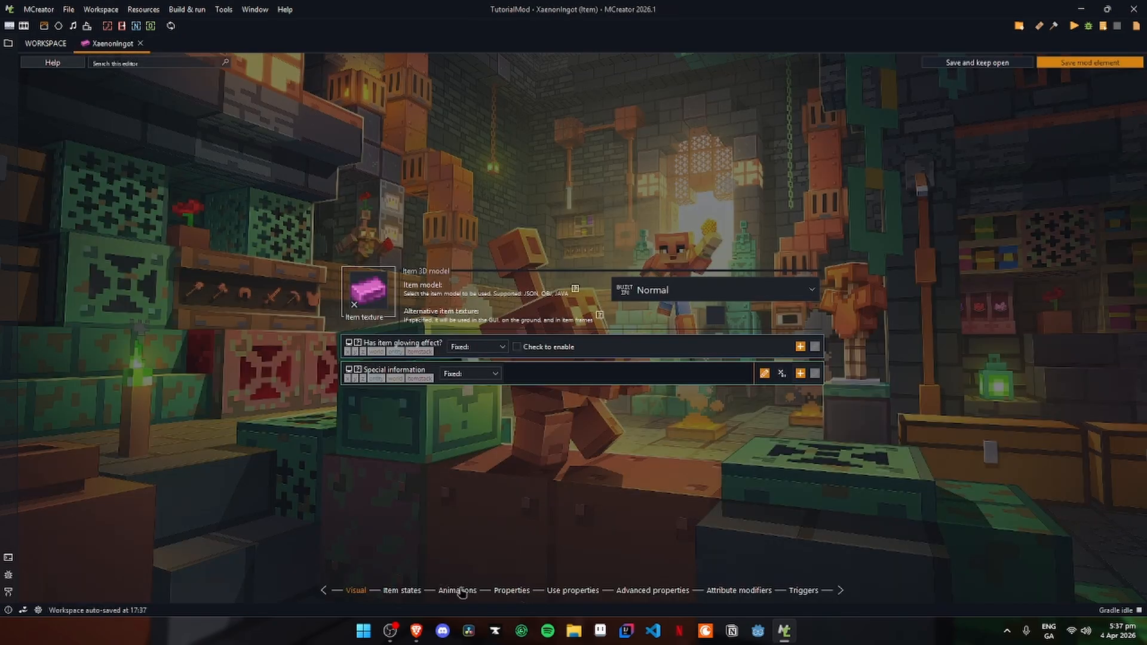
click(512, 591)
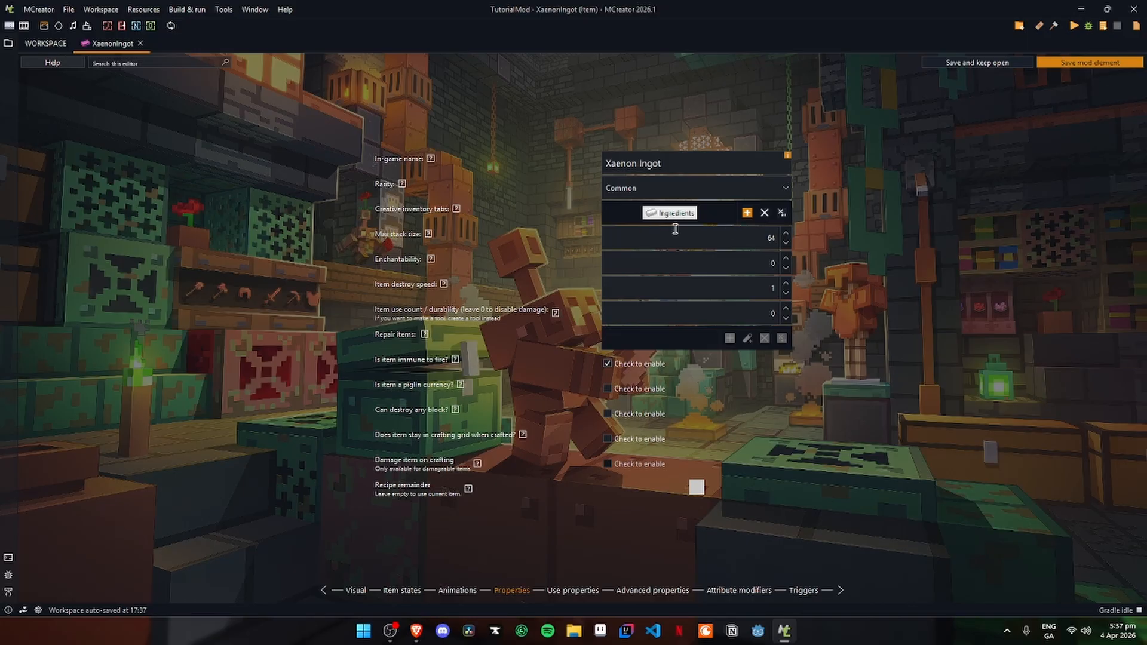
click(781, 214)
click(746, 213)
click(515, 260)
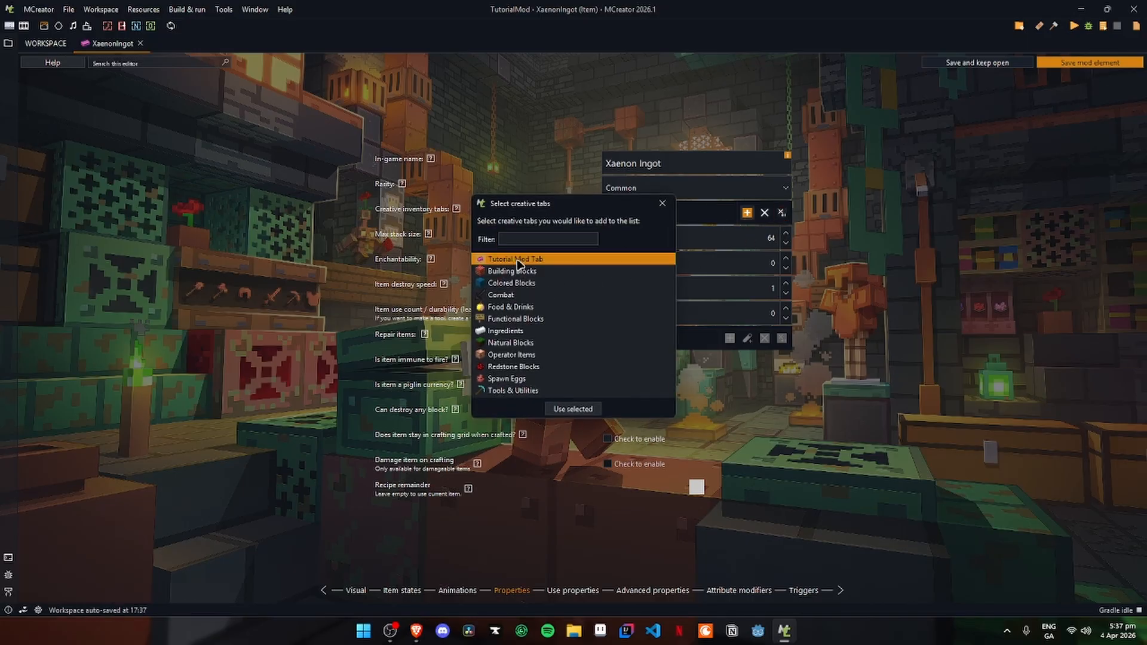
click(576, 410)
- Add Ingredients as a second creative inventory tab for the item and remove it again
click(746, 213)
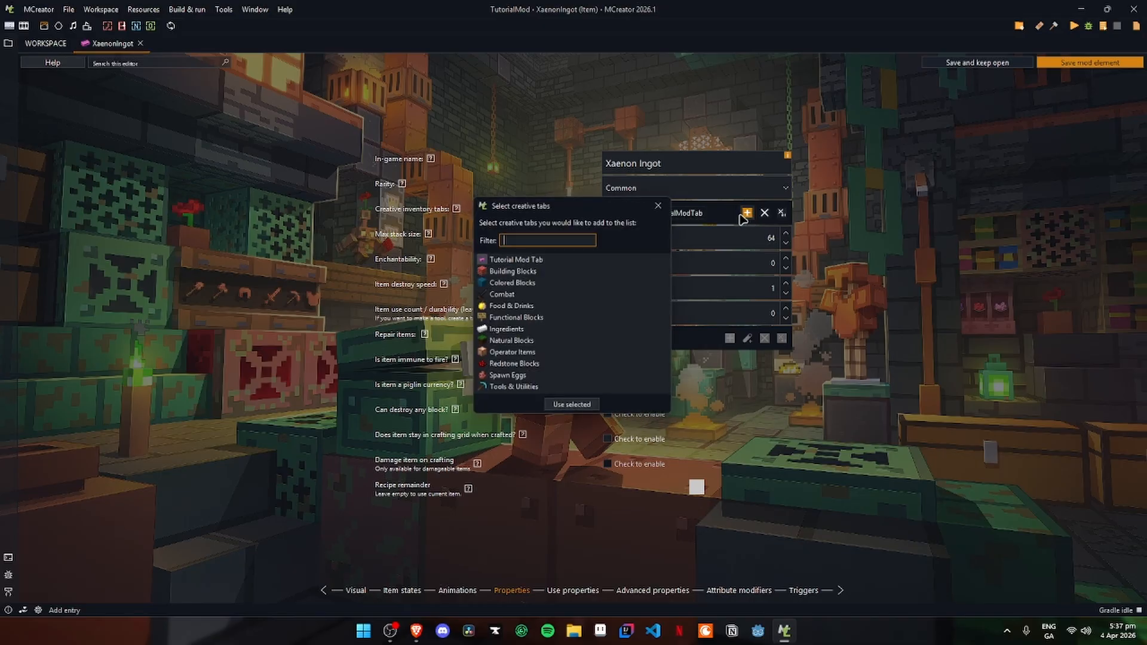
click(511, 331)
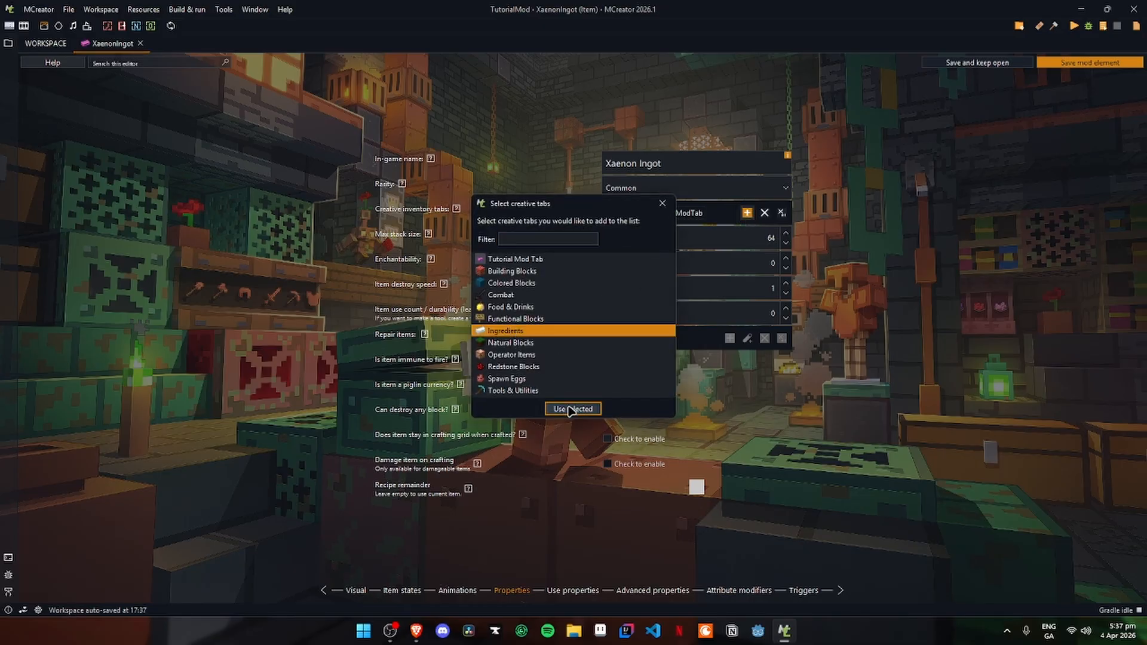
click(567, 408)
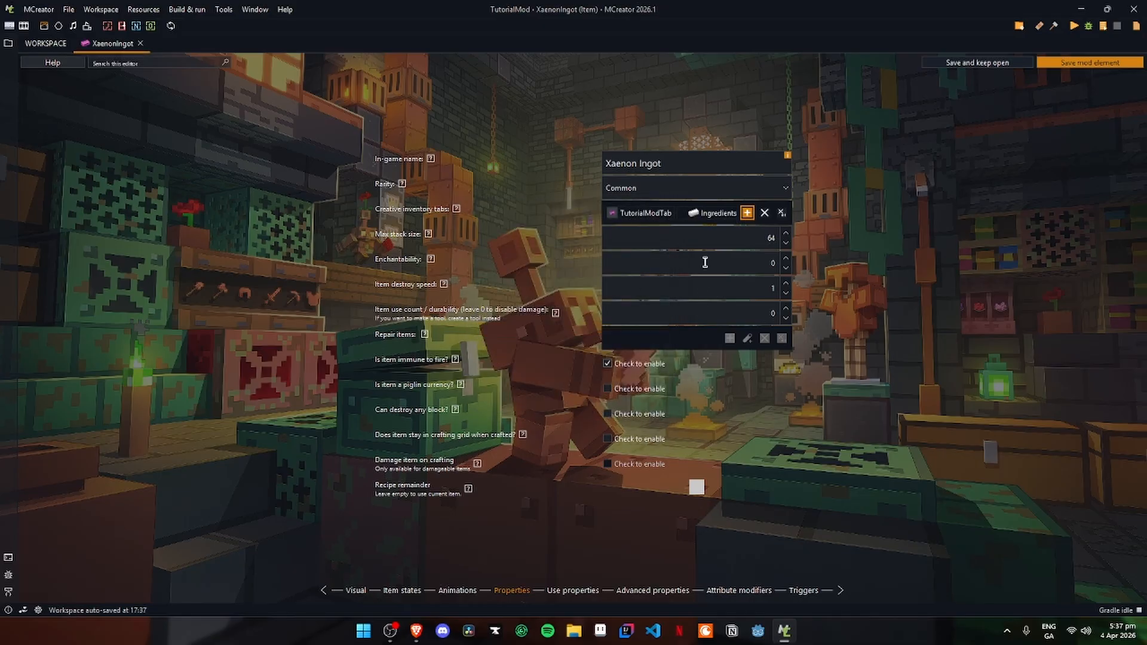
click(711, 213)
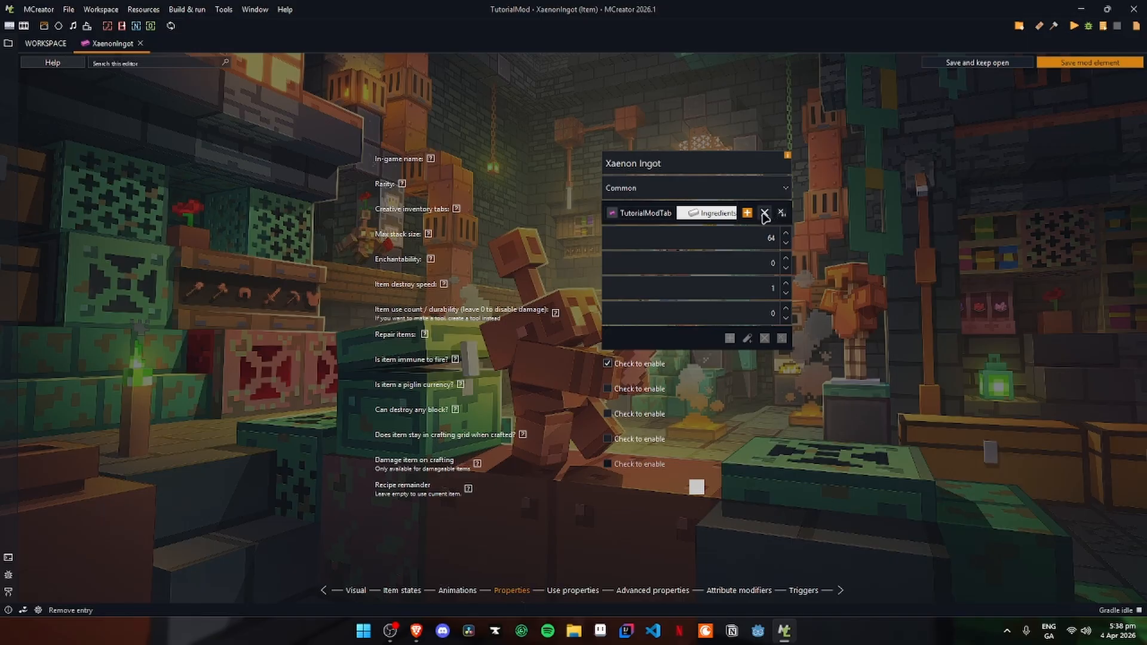
click(765, 216)
- Save the XaenonIngot element and run the game client to test the mod
key(ctrl+s)
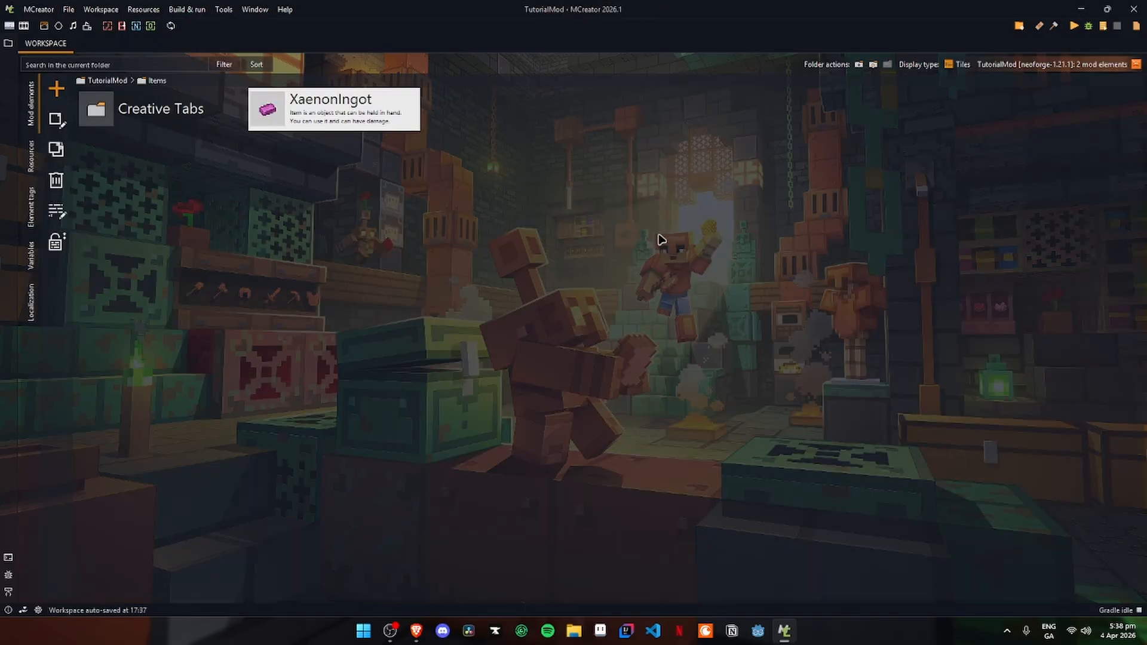
click(1073, 26)
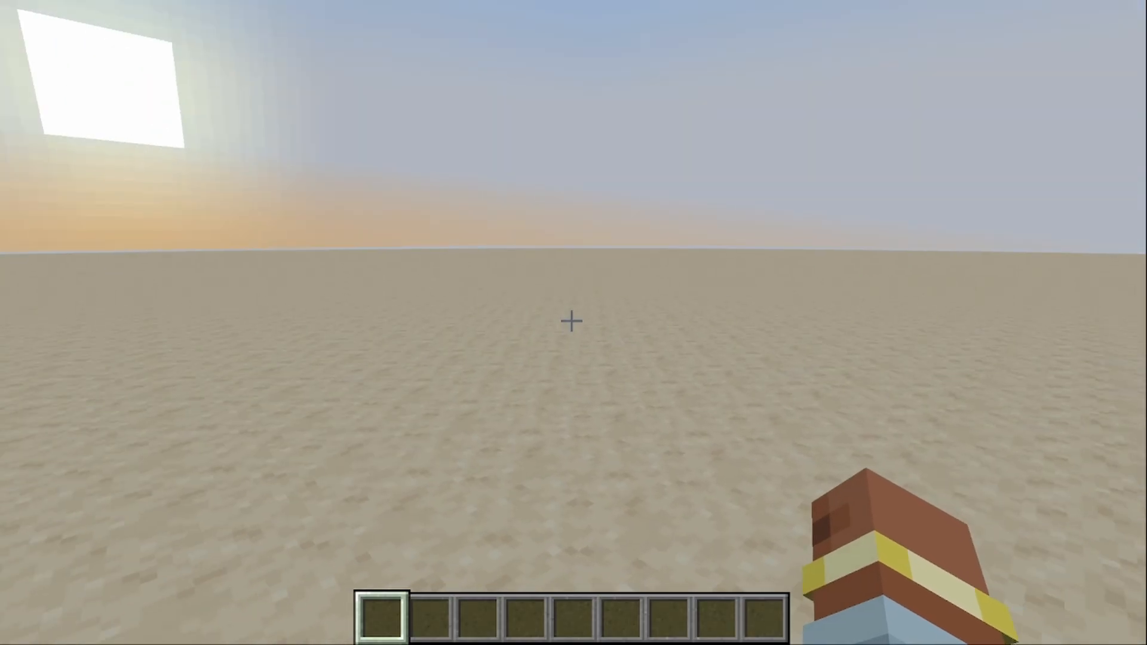
- In Minecraft, open Tutorial Mod Tab on the creative inventory's second page and check it for the Xaenon Ingot
key(e)
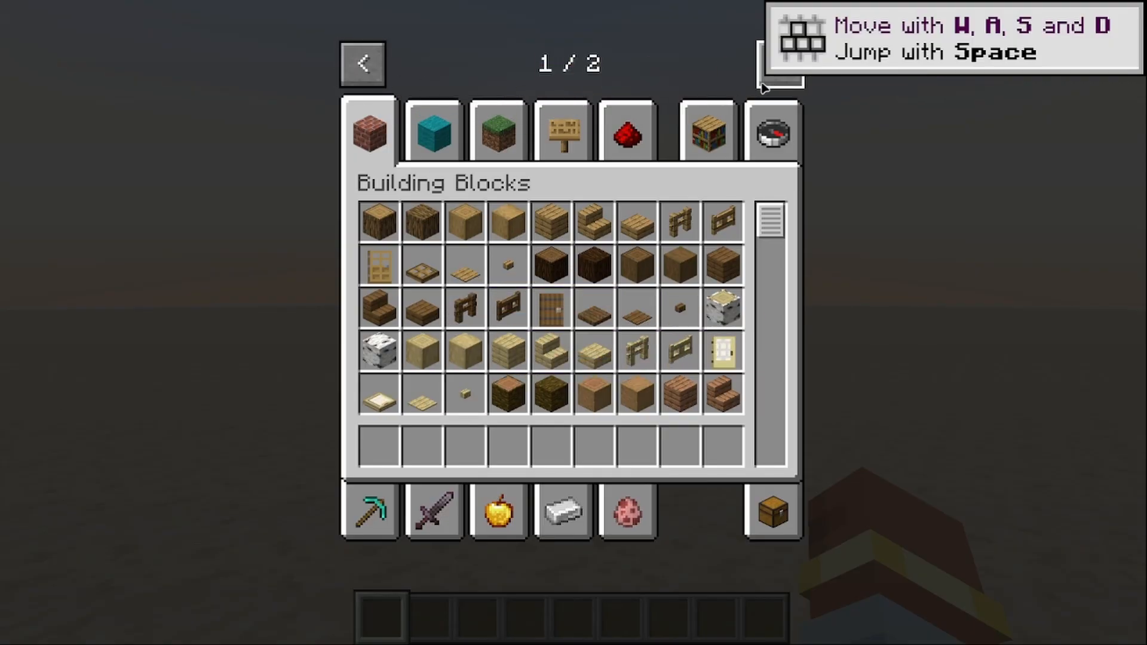
click(361, 62)
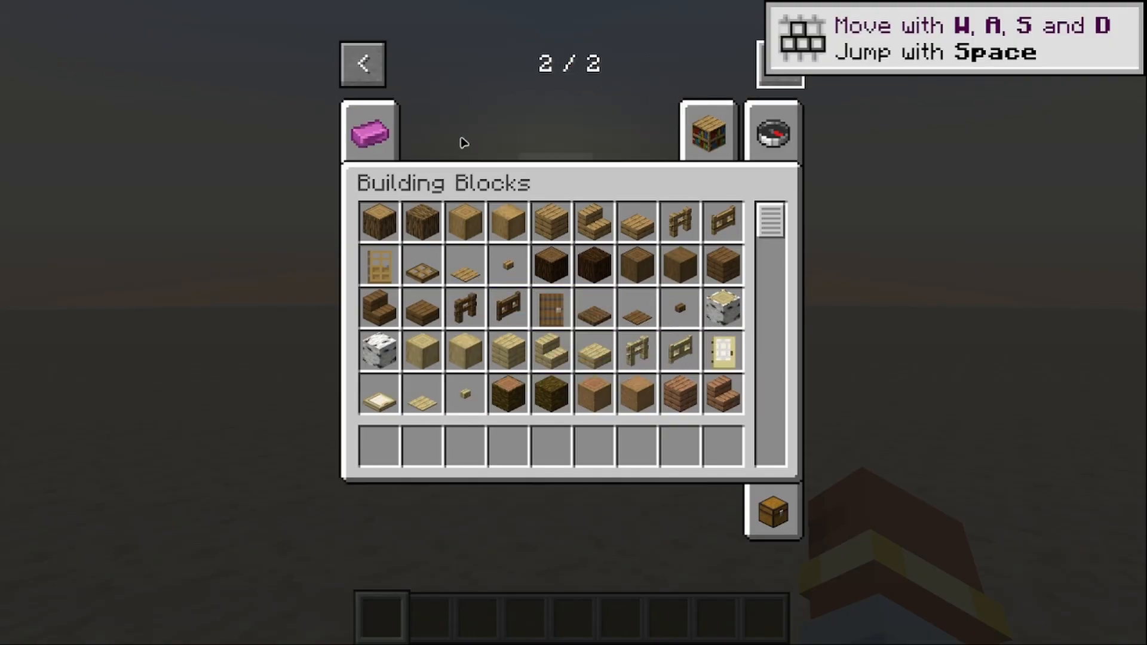
click(385, 140)
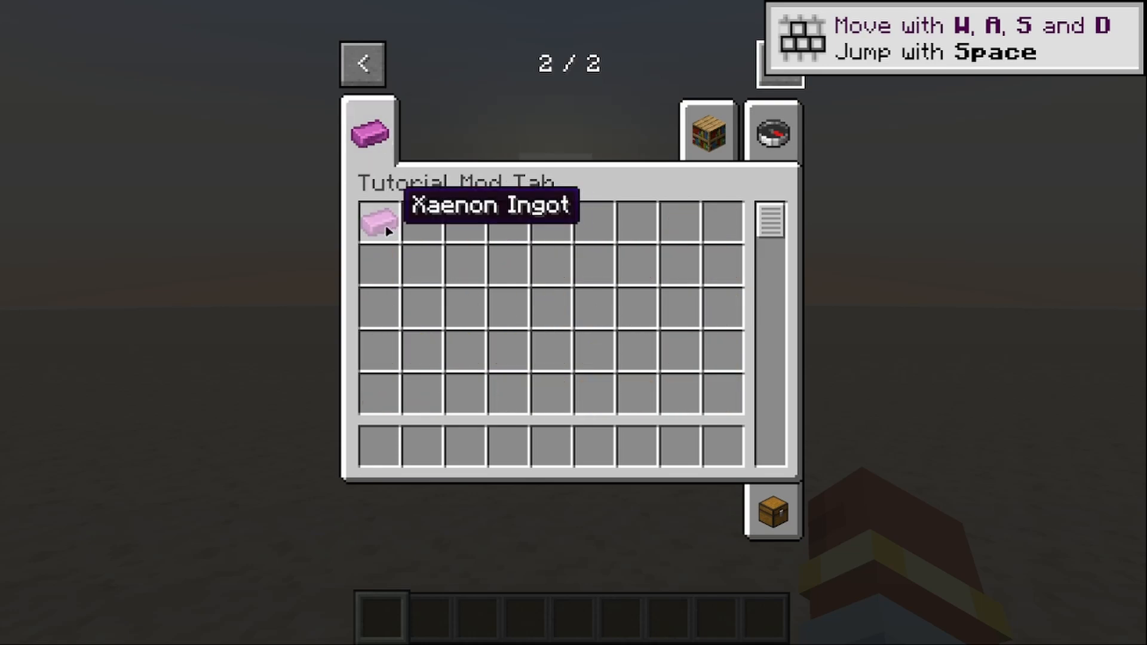